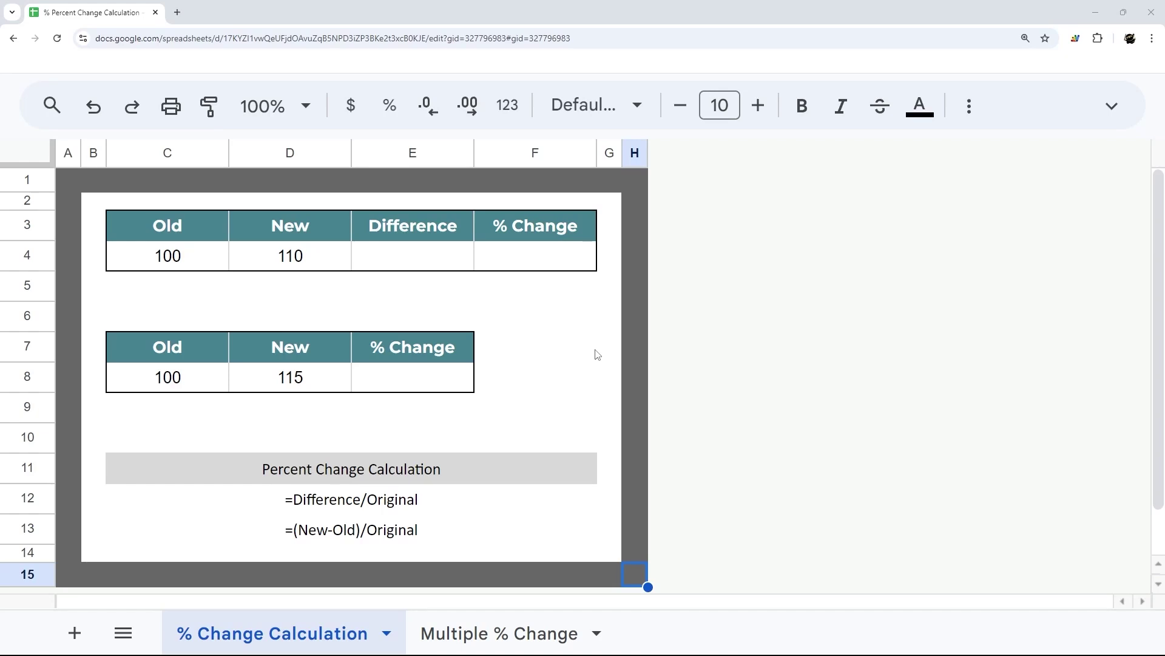
# Step: Highlight the Old and New values in the first percent-change table
pyautogui.click(222, 267)
pyautogui.moveTo(222, 267); pyautogui.dragTo(267, 269)
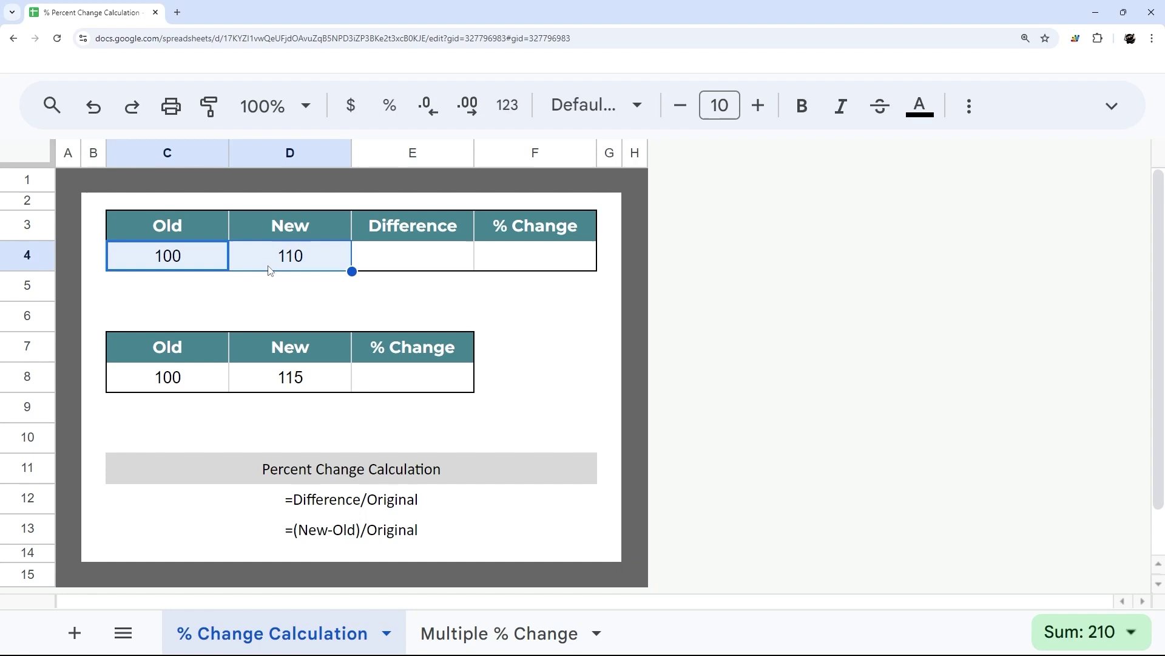
pyautogui.click(179, 263)
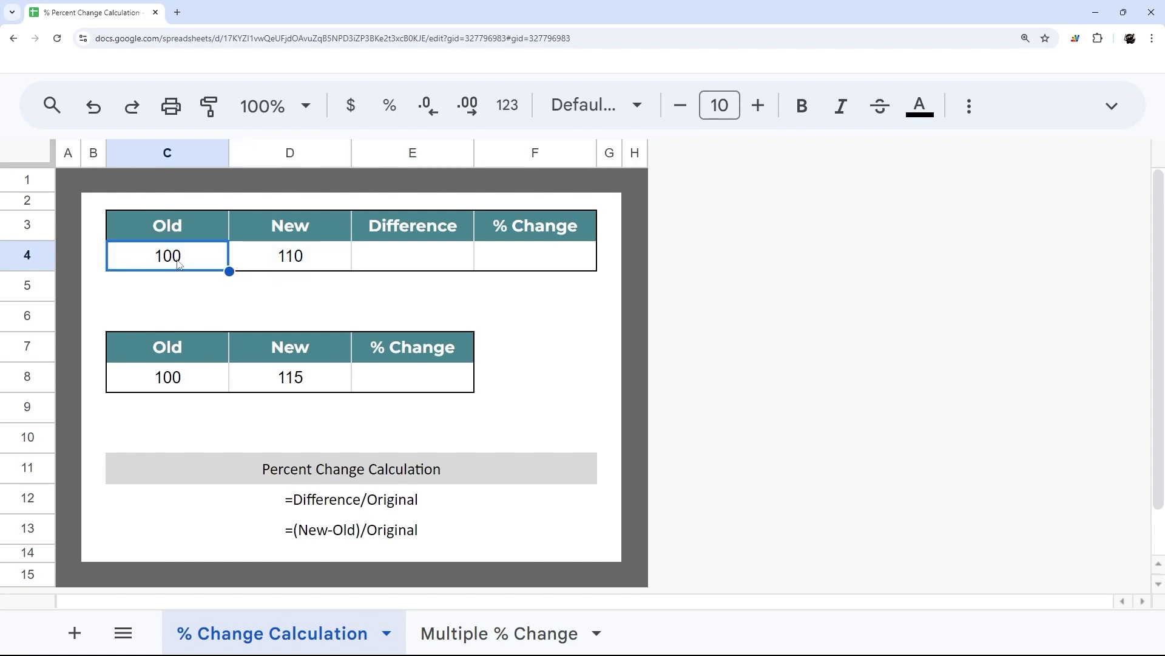
pyautogui.click(316, 257)
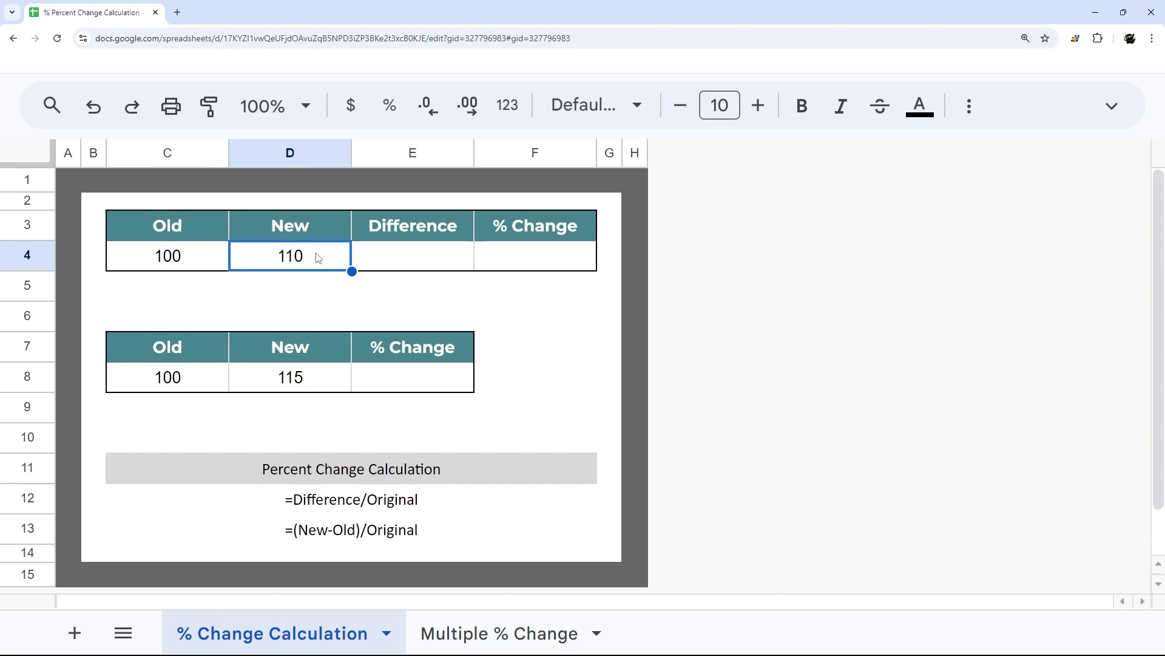
# Step: On the Multiple % Change sheet, select the Jan–Aug months and pick the Feb and Mar rows
pyautogui.click(486, 633)
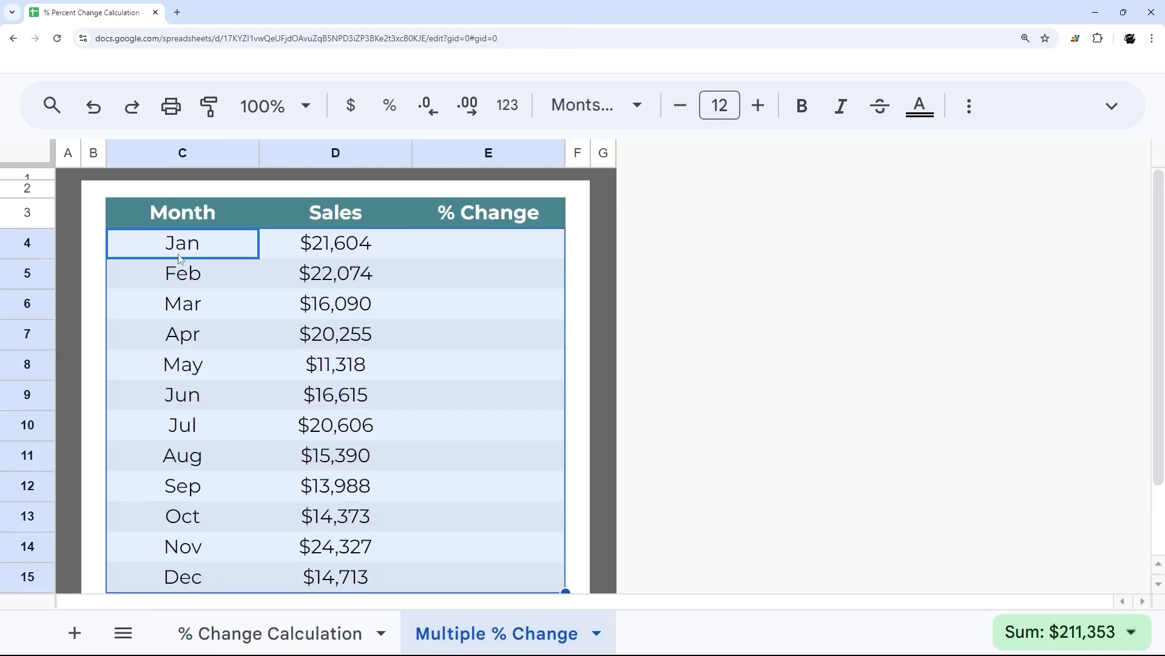
pyautogui.moveTo(181, 253); pyautogui.dragTo(195, 455)
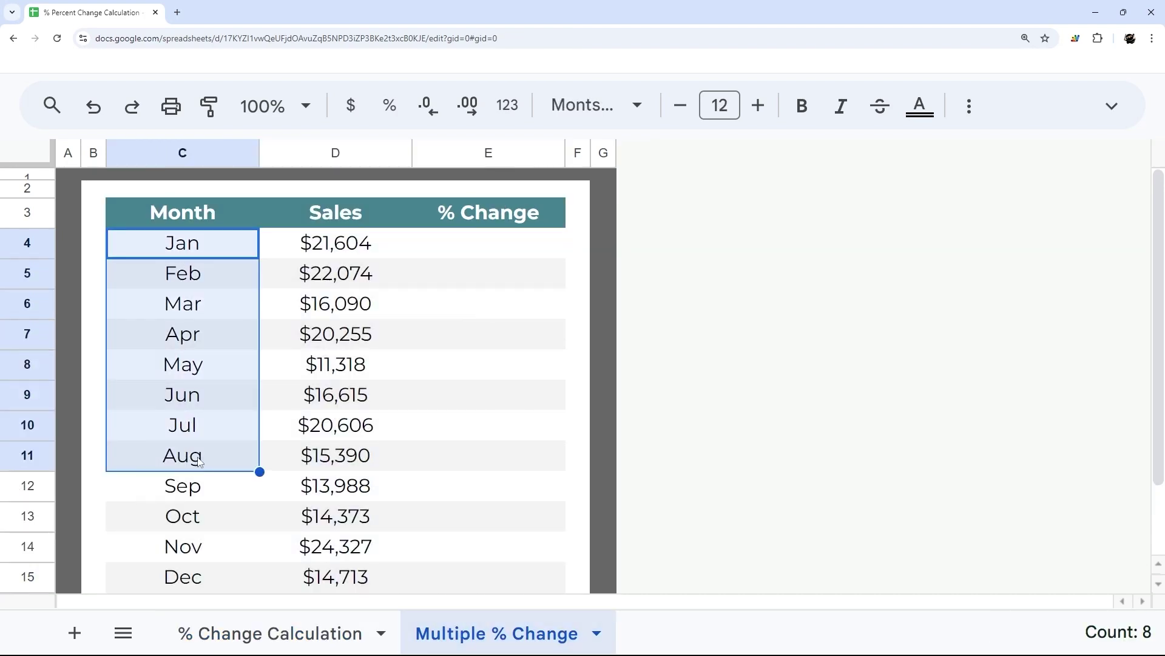
pyautogui.click(197, 244)
pyautogui.click(195, 281)
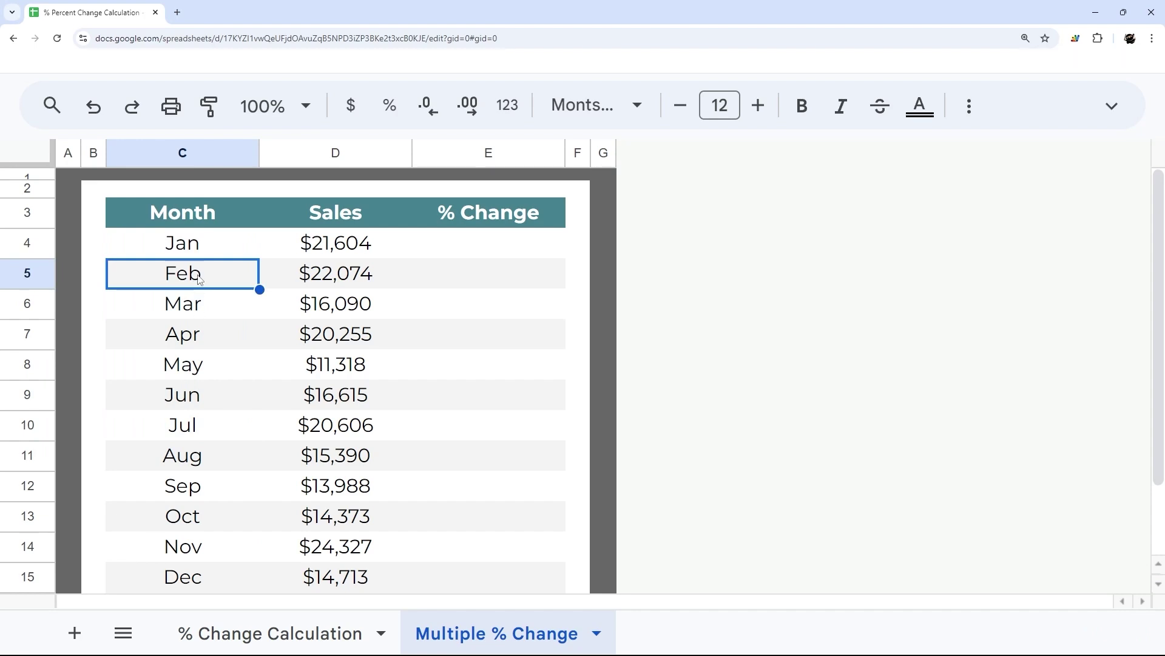
pyautogui.click(199, 310)
# Step: Back on % Change Calculation, enter =D4-C4 in the Difference cell E4
pyautogui.click(263, 634)
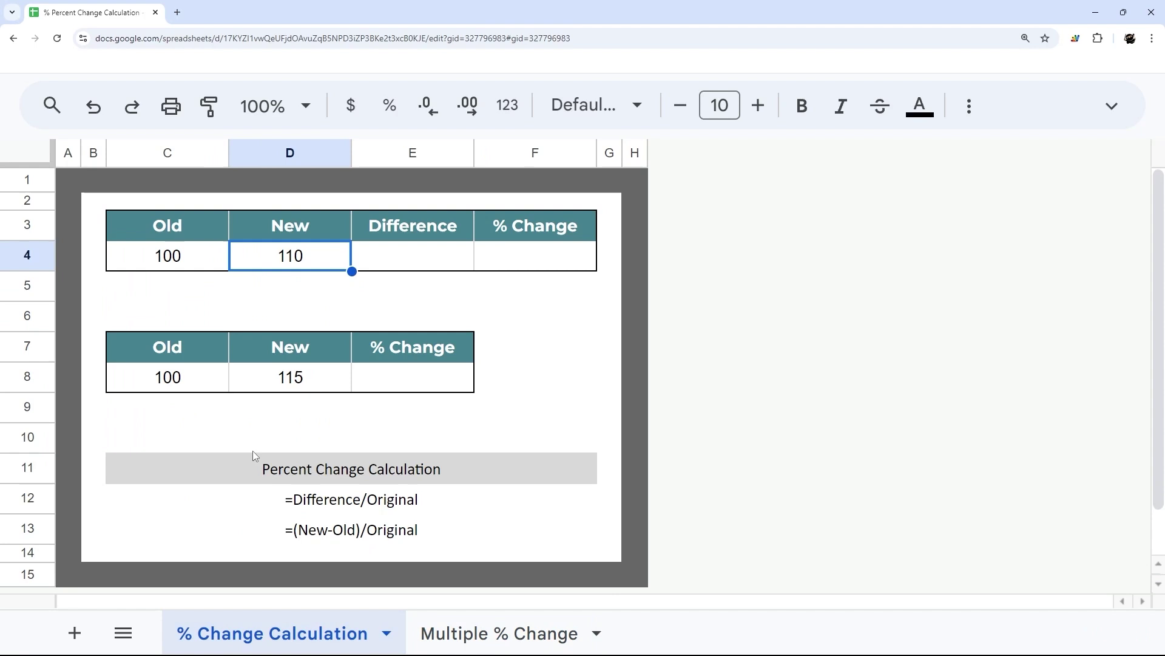
pyautogui.click(178, 232)
pyautogui.moveTo(356, 243); pyautogui.dragTo(312, 266)
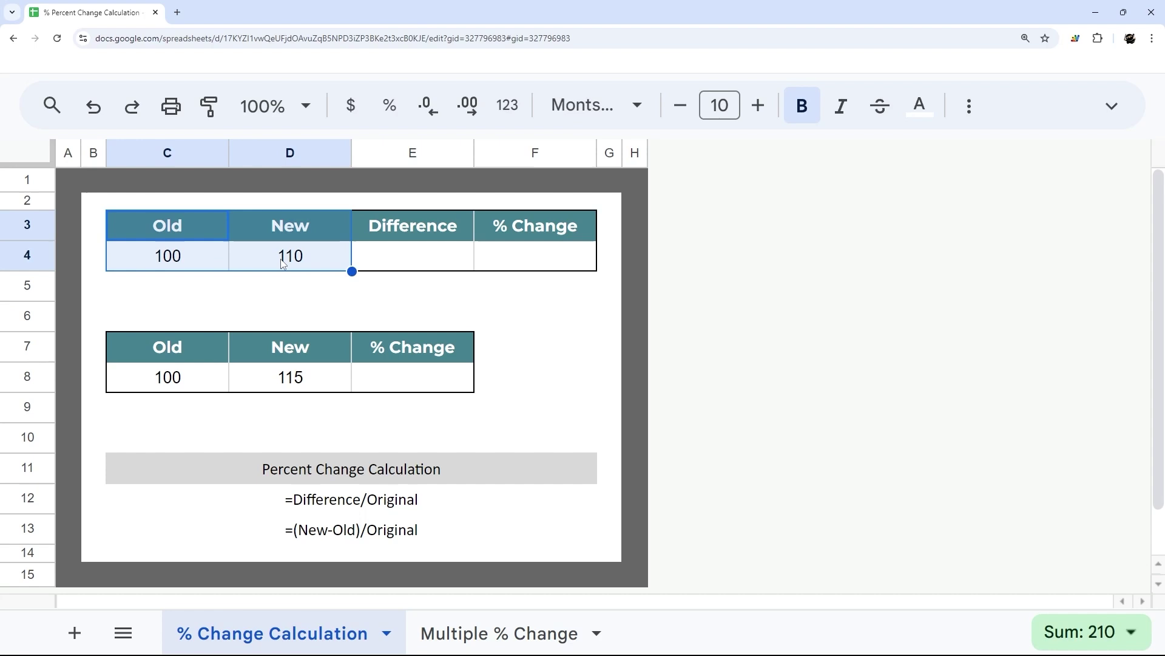
pyautogui.click(420, 268)
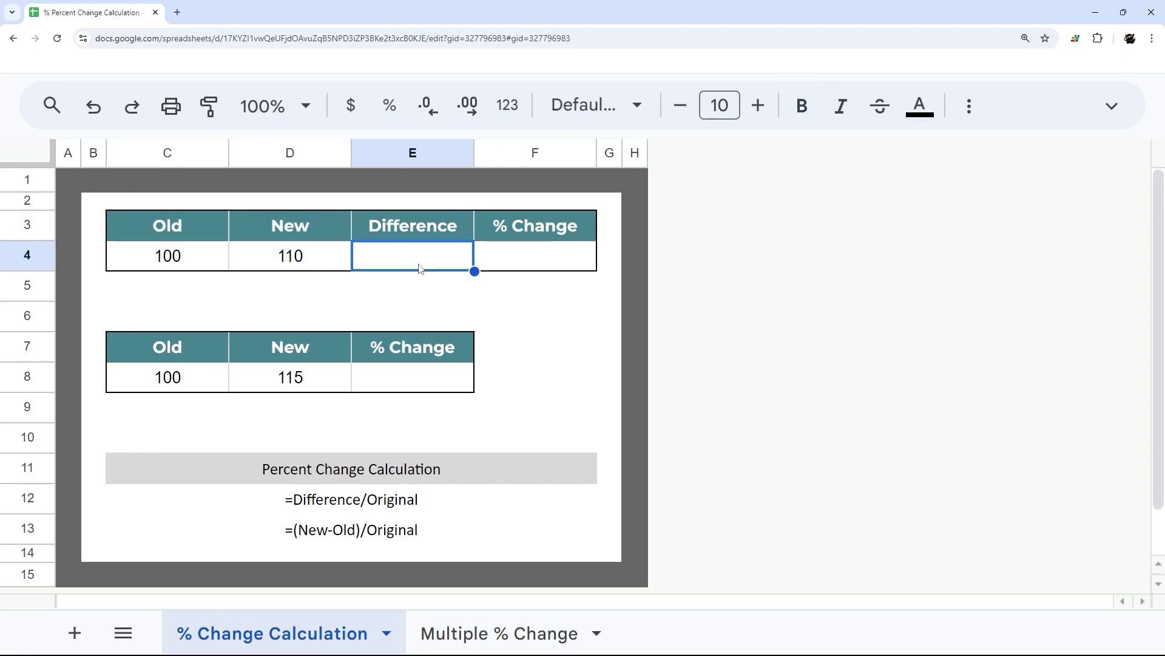
pyautogui.write('=')
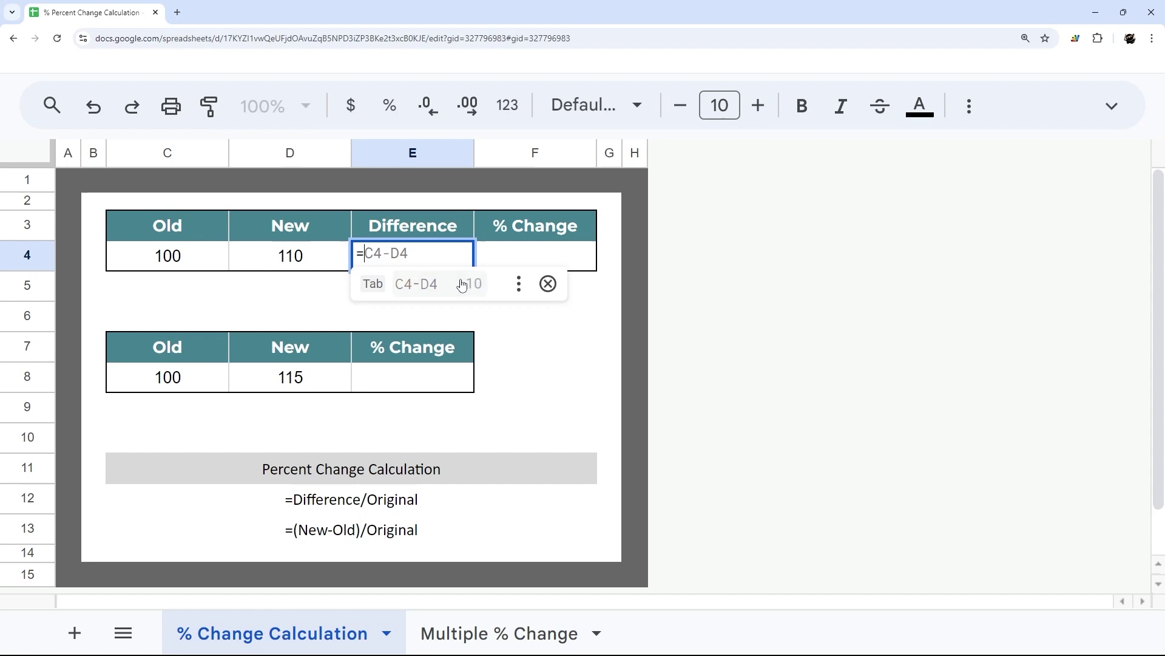
pyautogui.click(301, 261)
pyautogui.write('-')
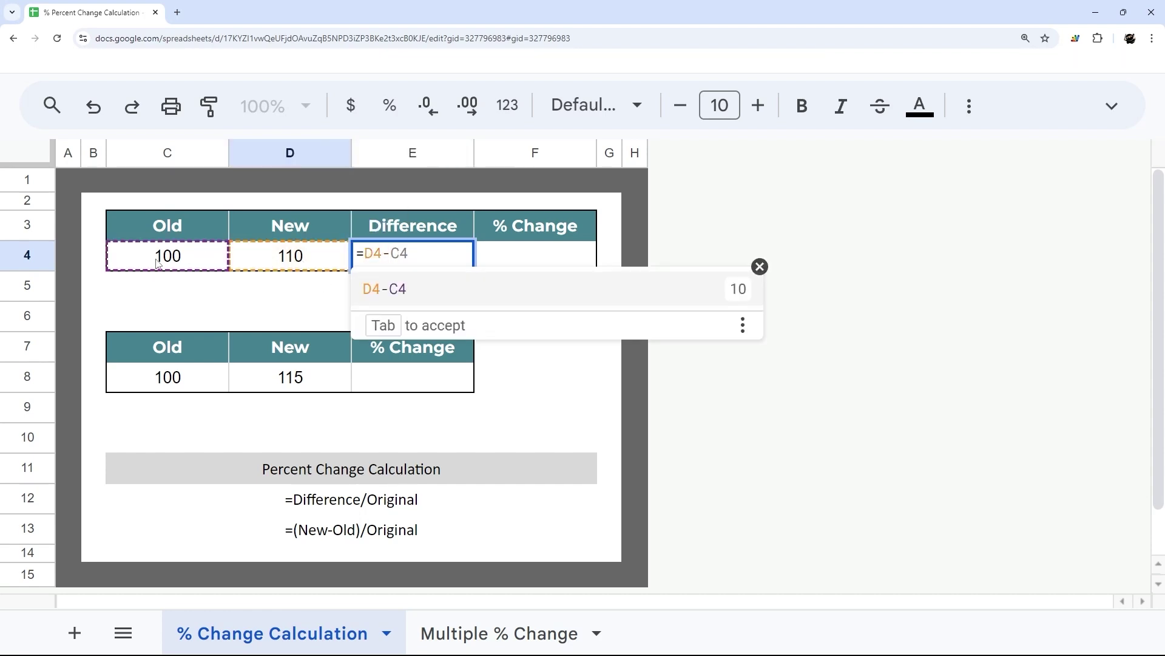
pyautogui.click(157, 262)
pyautogui.press('Return')
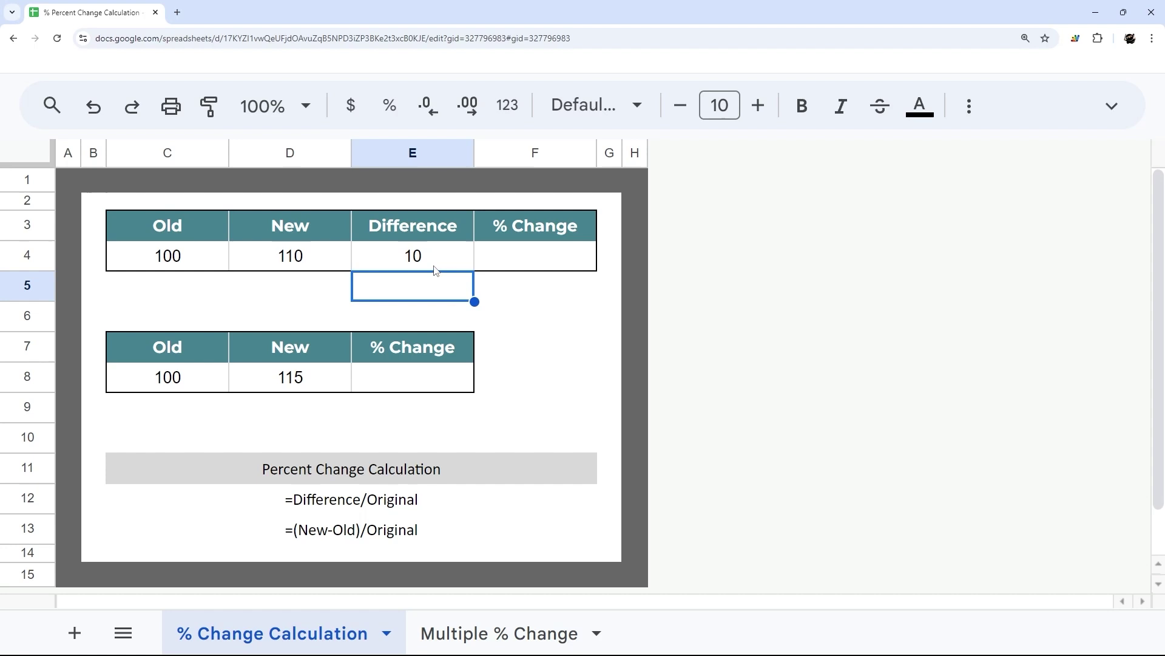
# Step: Test the Difference formula by entering 99 in D4, then undo to restore 110
pyautogui.click(407, 264)
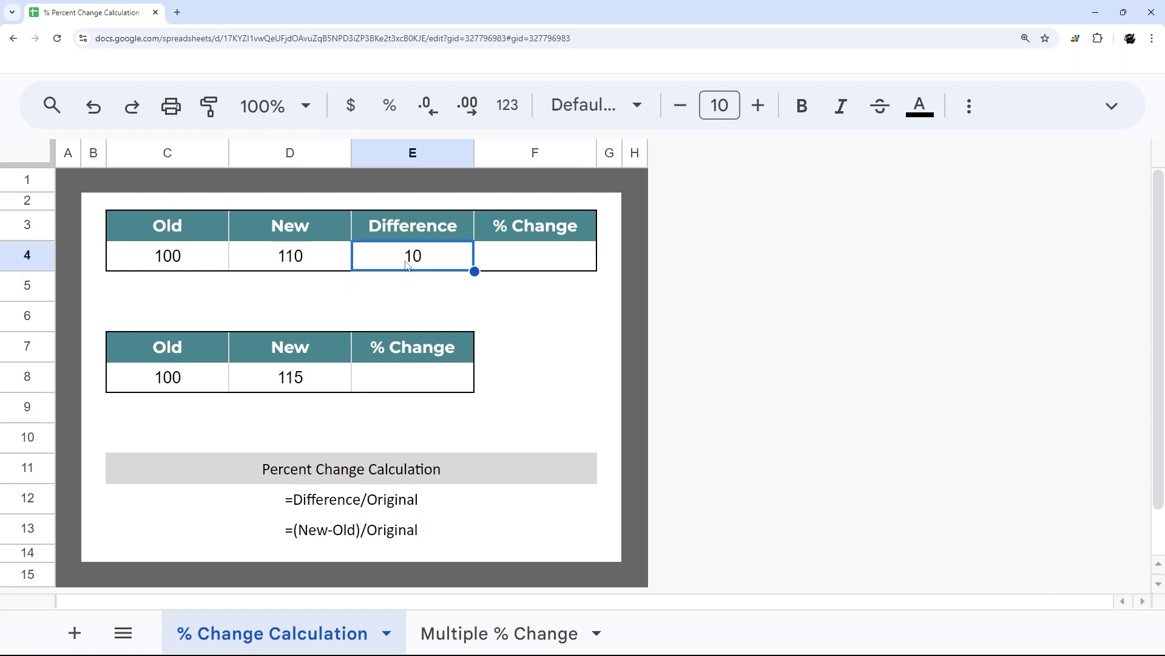
pyautogui.click(311, 264)
pyautogui.click(424, 259)
pyautogui.click(320, 262)
pyautogui.write('99')
pyautogui.press('Return')
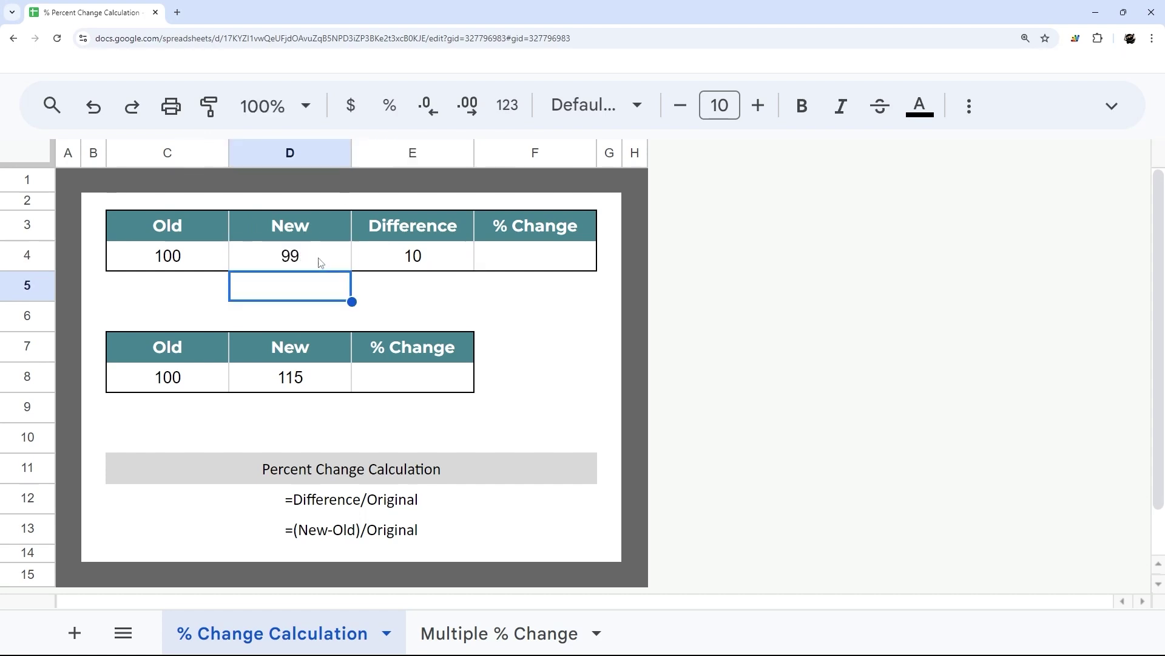
pyautogui.hotkey('ctrl', 'z')
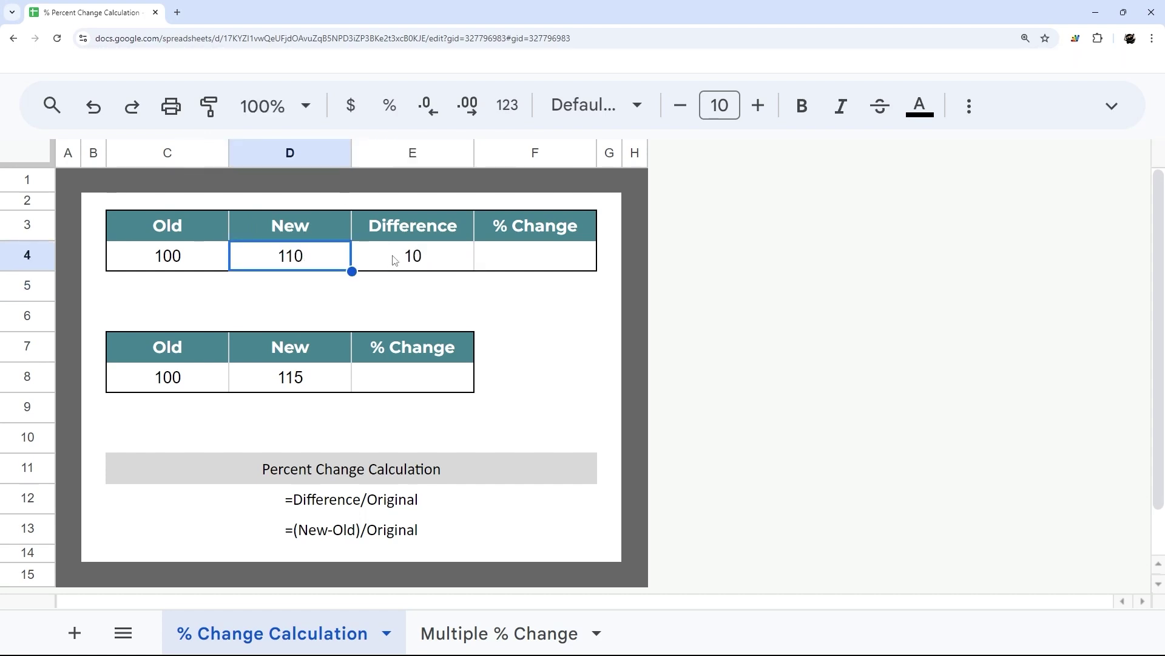
# Step: Enter =E4/C4 in the % Change cell F4
pyautogui.click(420, 265)
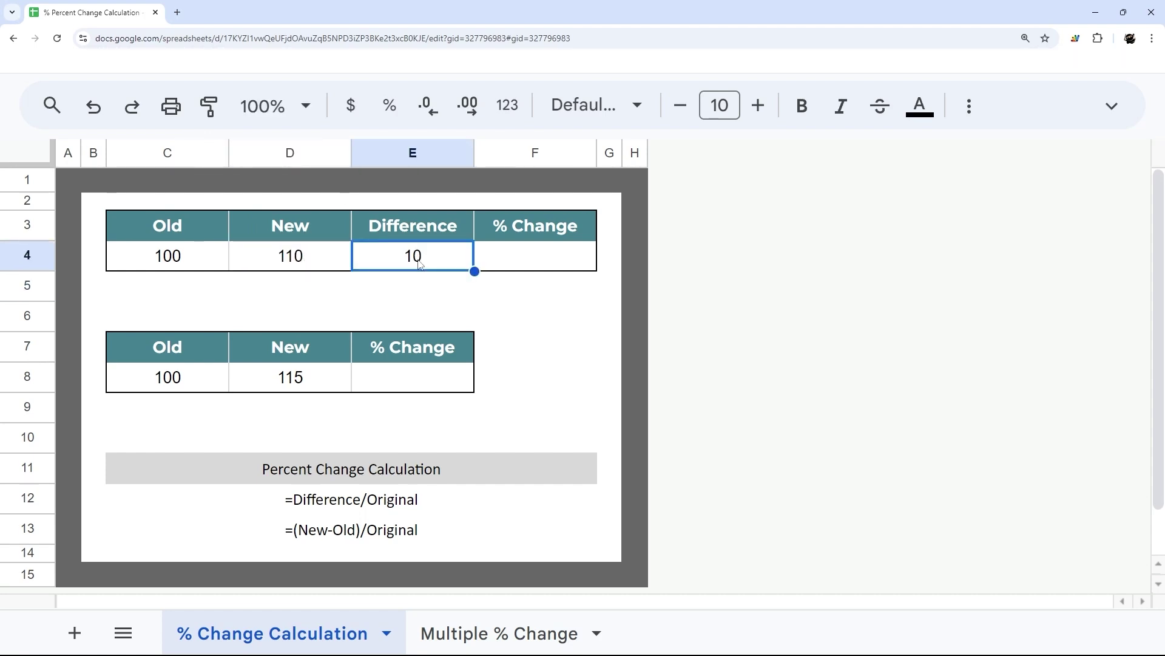
pyautogui.click(526, 265)
pyautogui.write('=')
pyautogui.click(417, 265)
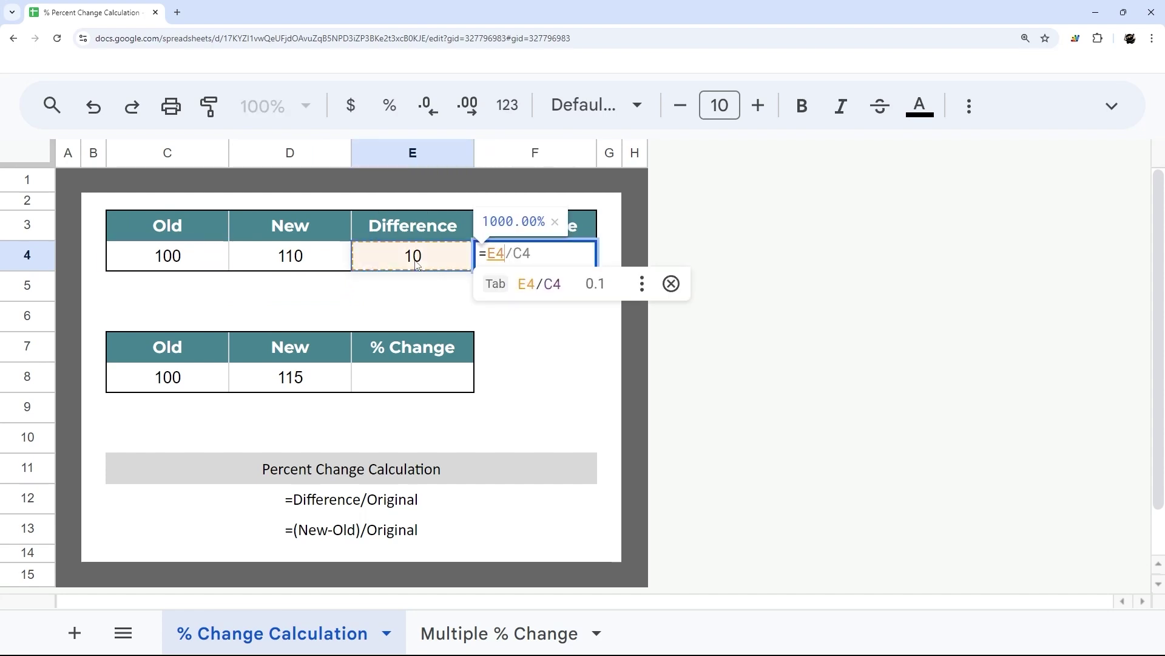
pyautogui.write('/')
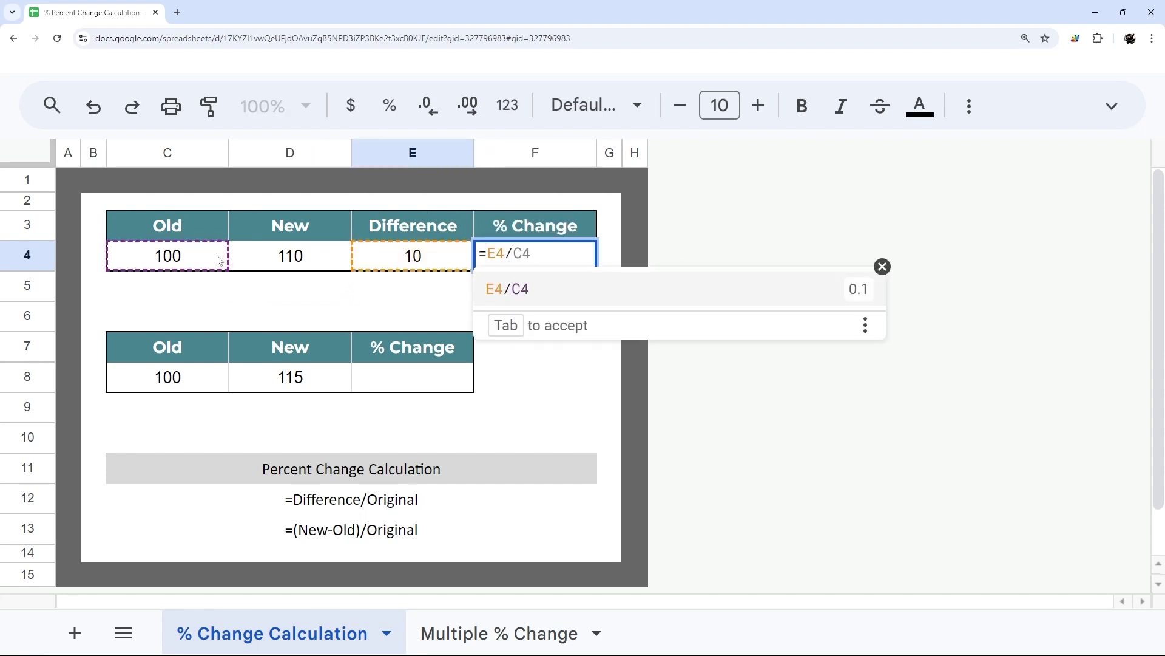
pyautogui.click(189, 261)
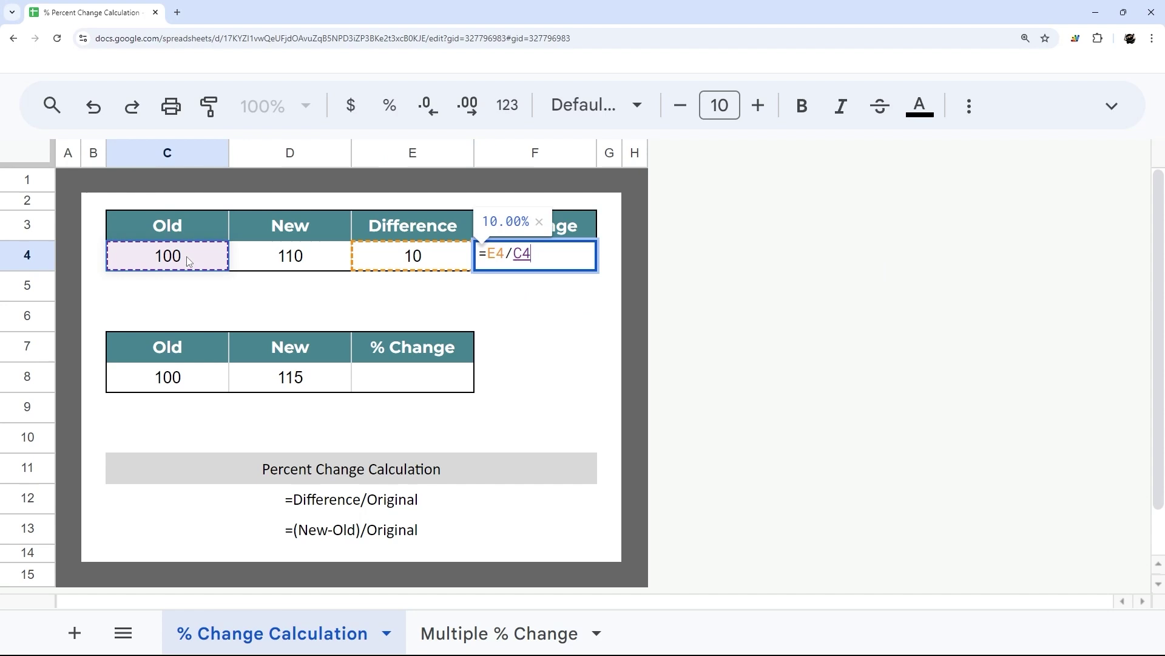
pyautogui.press('Return')
# Step: Switch F4 to Number format, then back to percent so it shows 10.00%
pyautogui.click(545, 259)
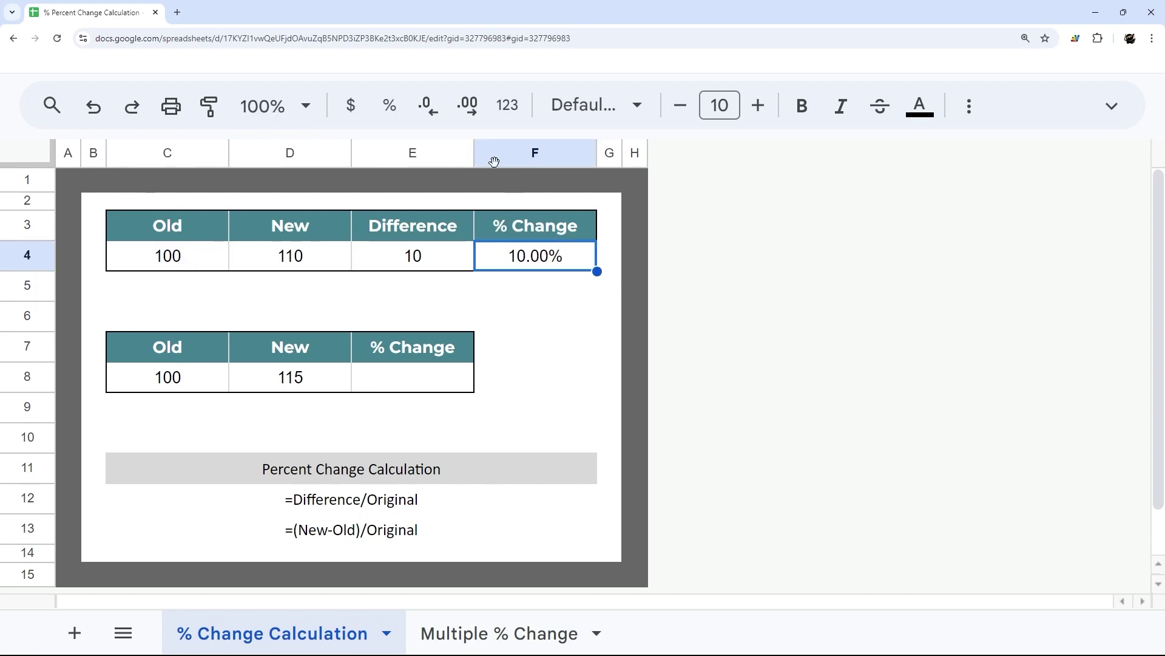
pyautogui.click(507, 105)
pyautogui.scroll(5, 577, 267)
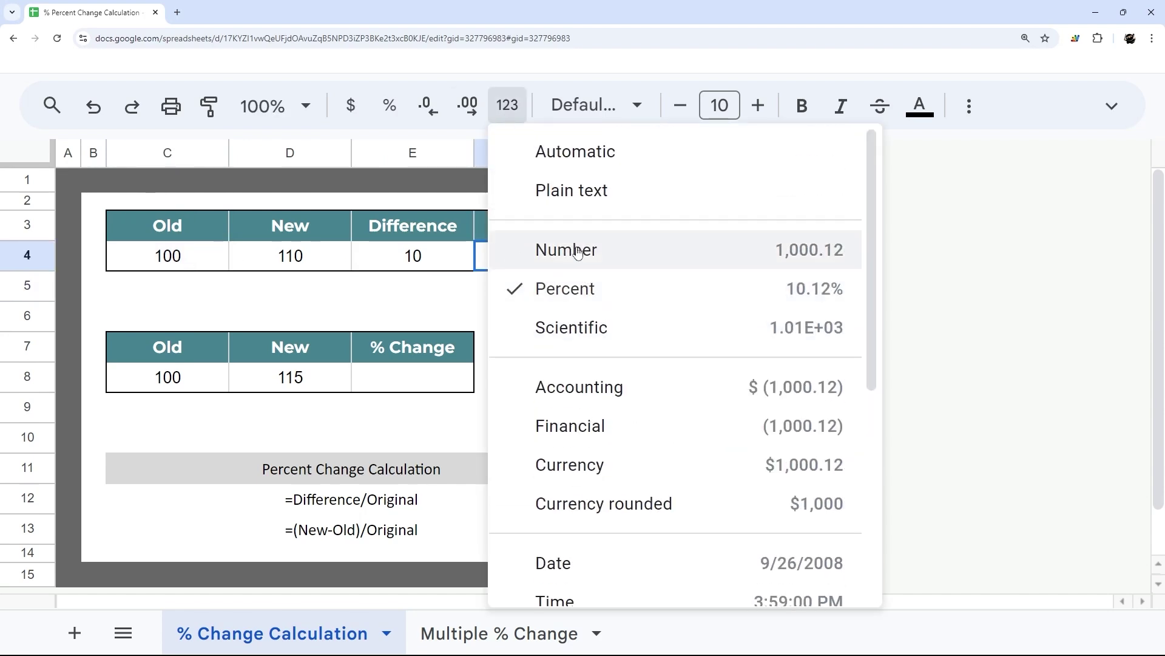
pyautogui.click(577, 252)
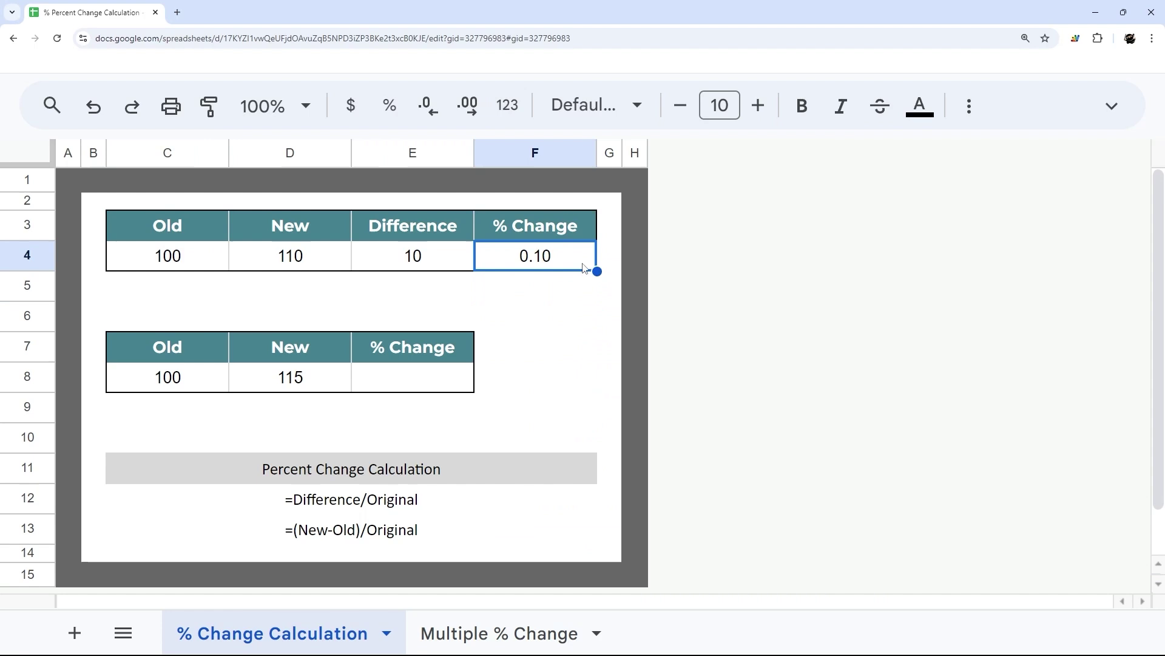
pyautogui.click(392, 110)
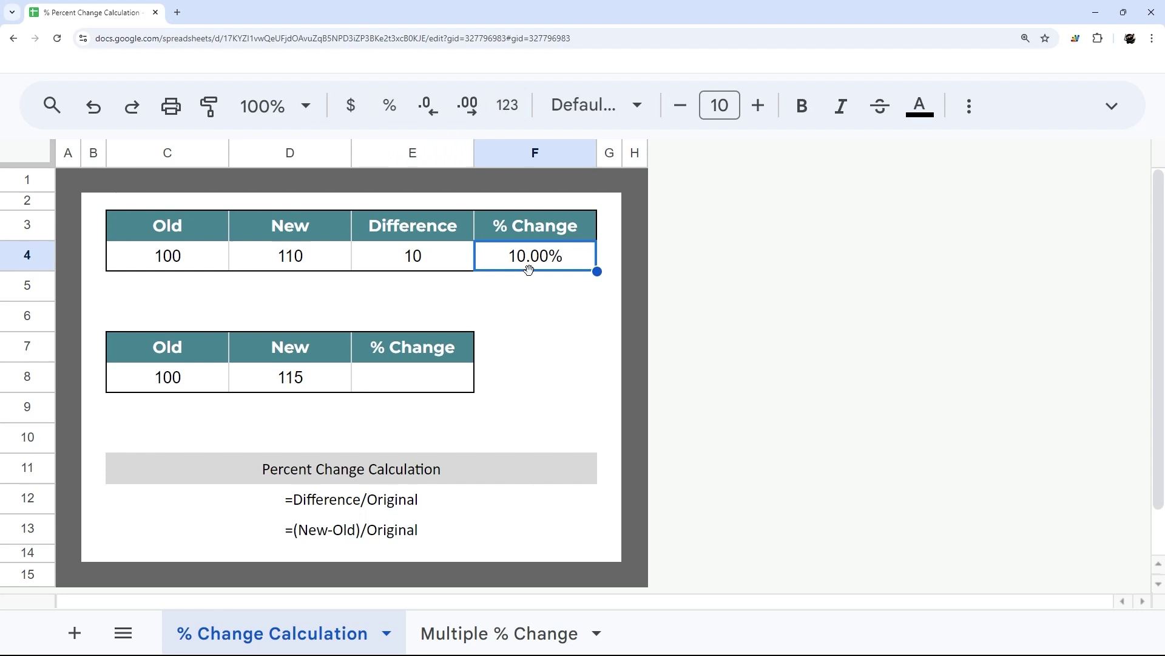
pyautogui.moveTo(413, 258); pyautogui.dragTo(413, 220)
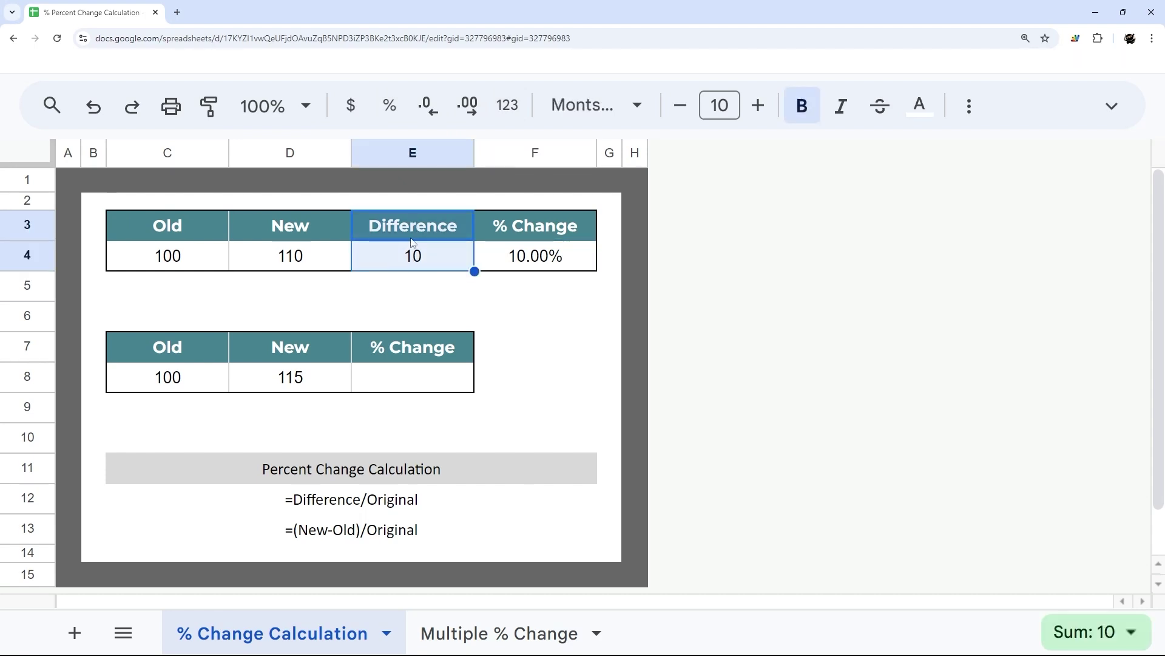
pyautogui.click(415, 261)
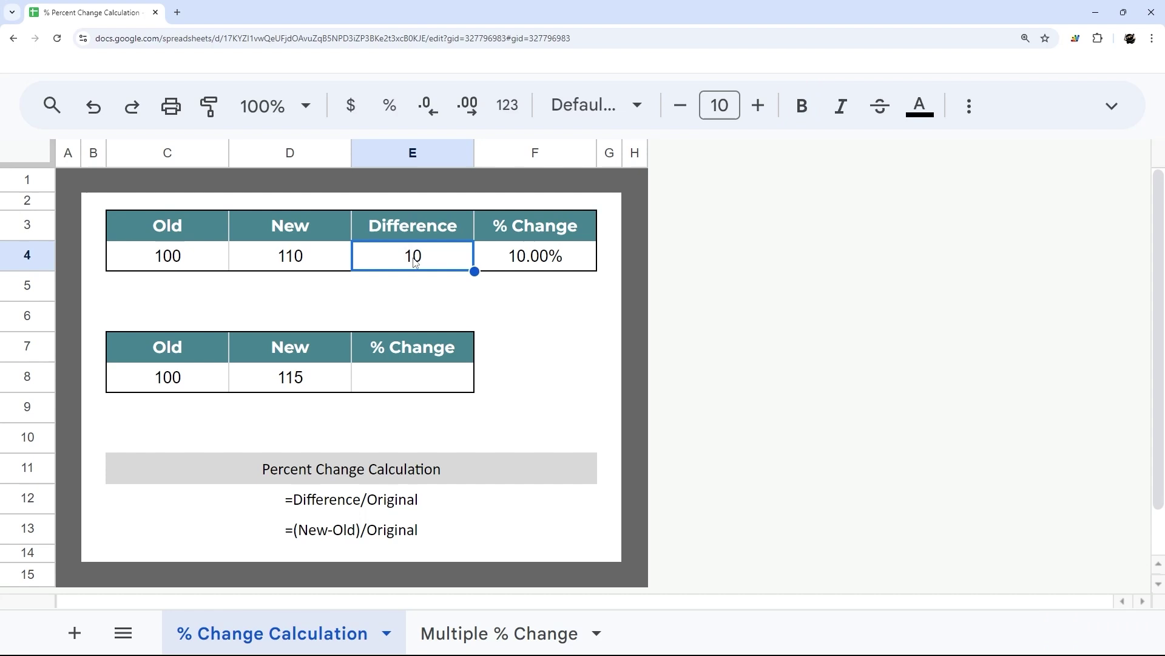
pyautogui.click(527, 257)
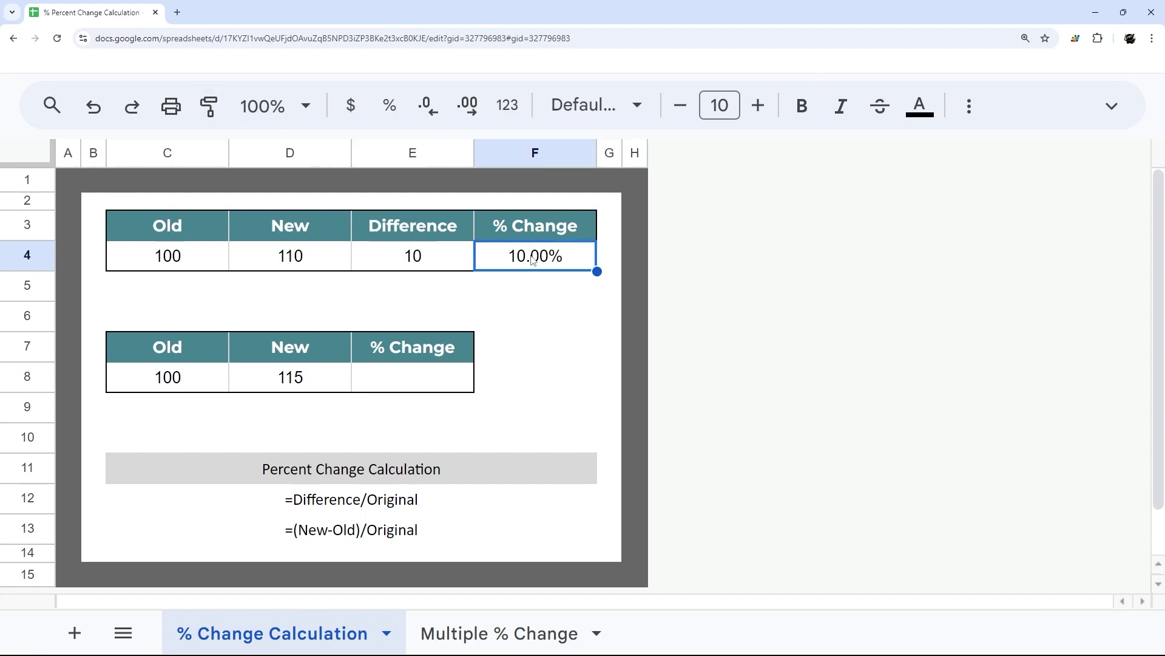
pyautogui.doubleClick(532, 258)
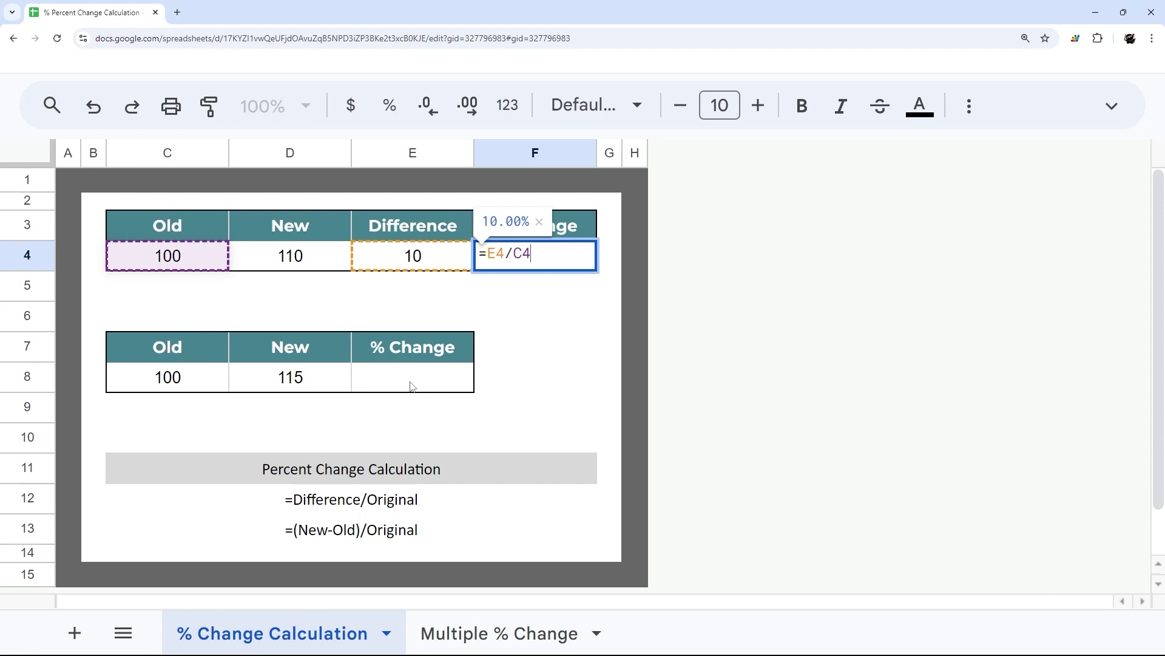
pyautogui.moveTo(505, 251); pyautogui.dragTo(491, 255)
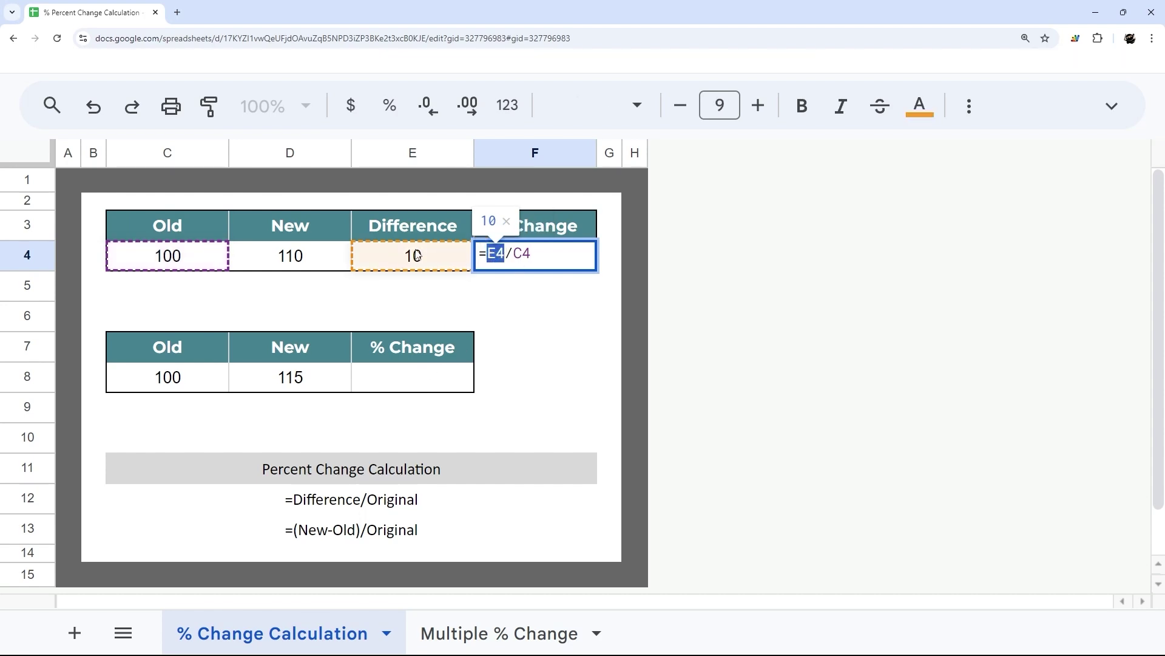
# Step: Enter =D8-C8/C8 in E8 and display its result as a plain number
pyautogui.press('Return')
pyautogui.click(425, 380)
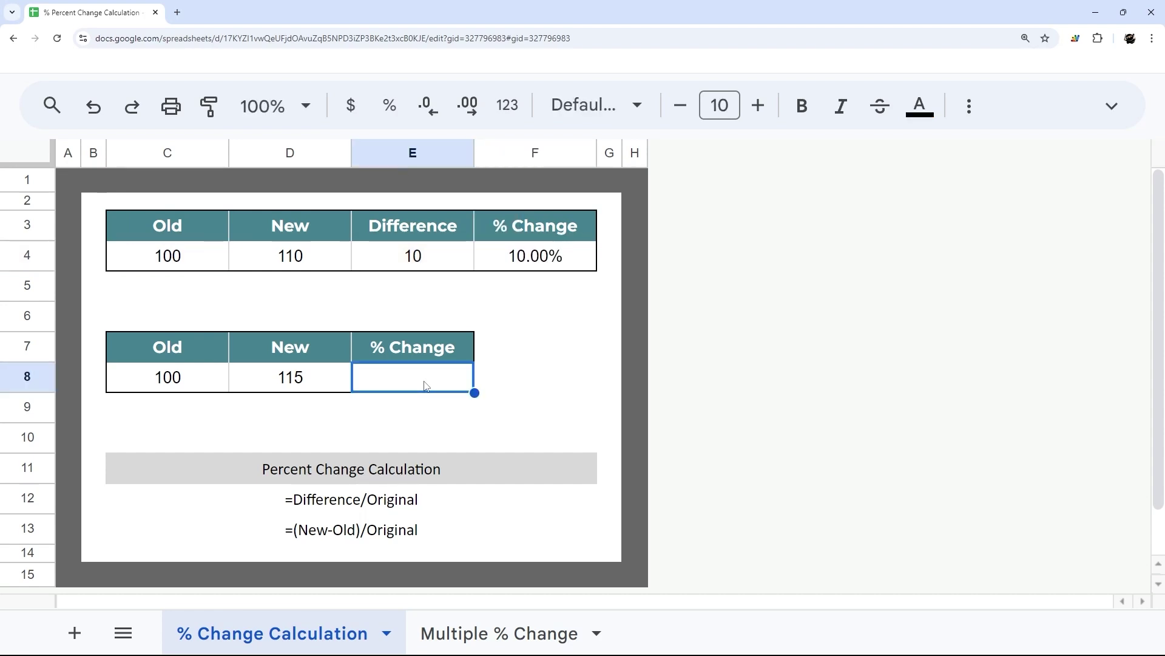
pyautogui.write('=')
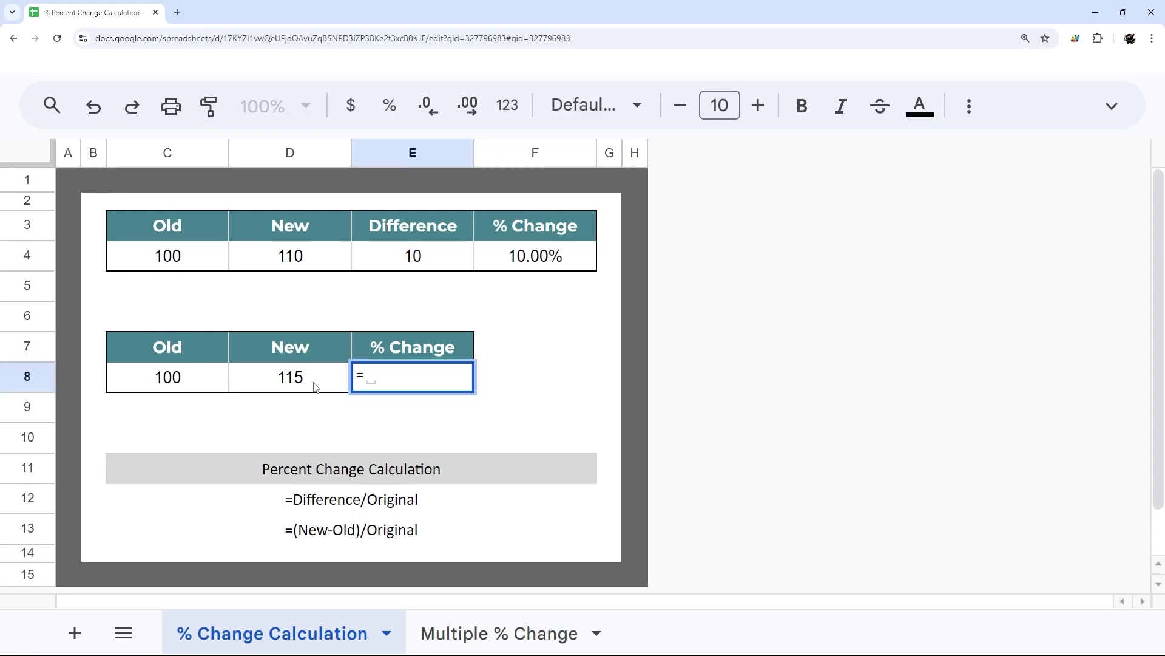
pyautogui.click(315, 386)
pyautogui.write('-')
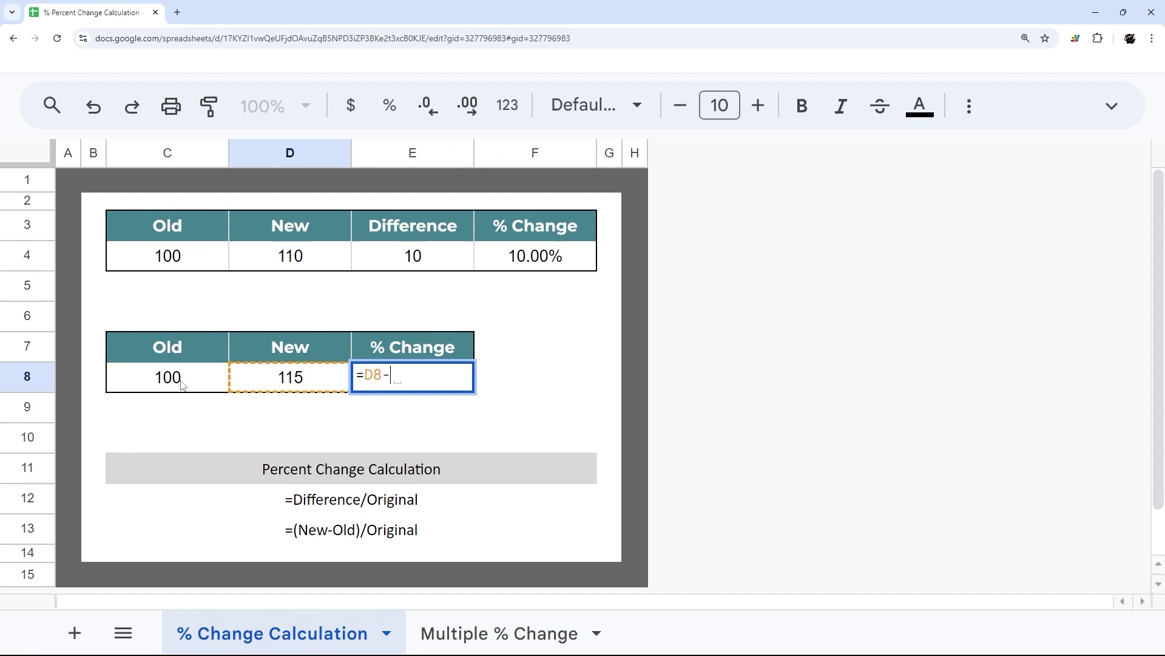
pyautogui.click(182, 384)
pyautogui.write('/')
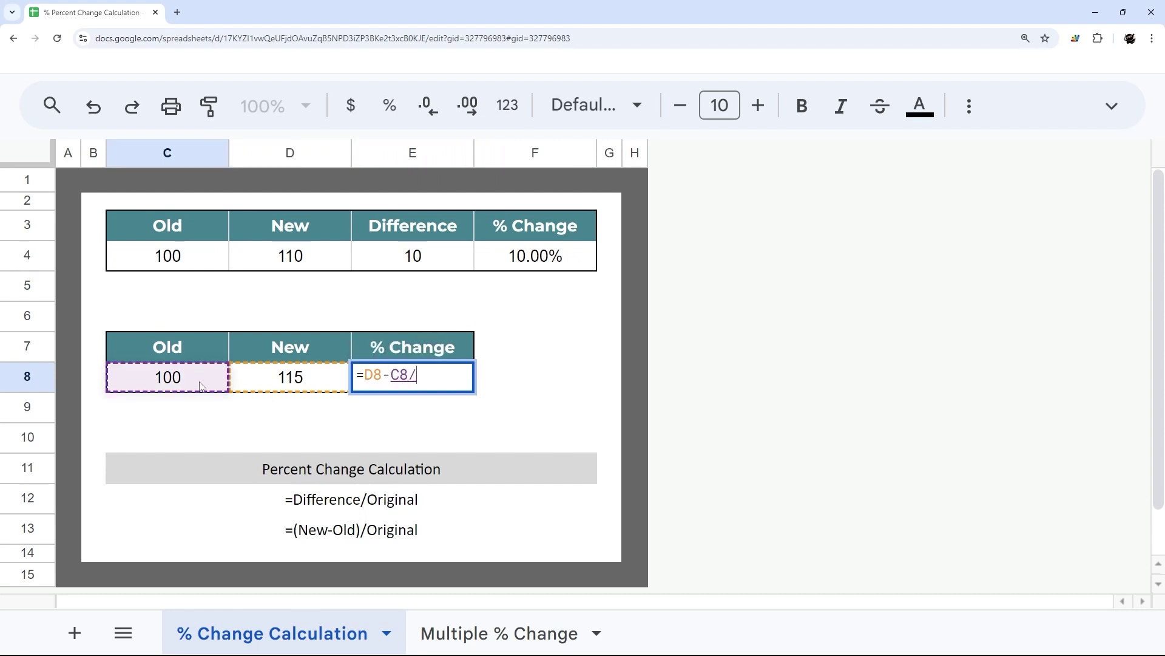
pyautogui.click(179, 380)
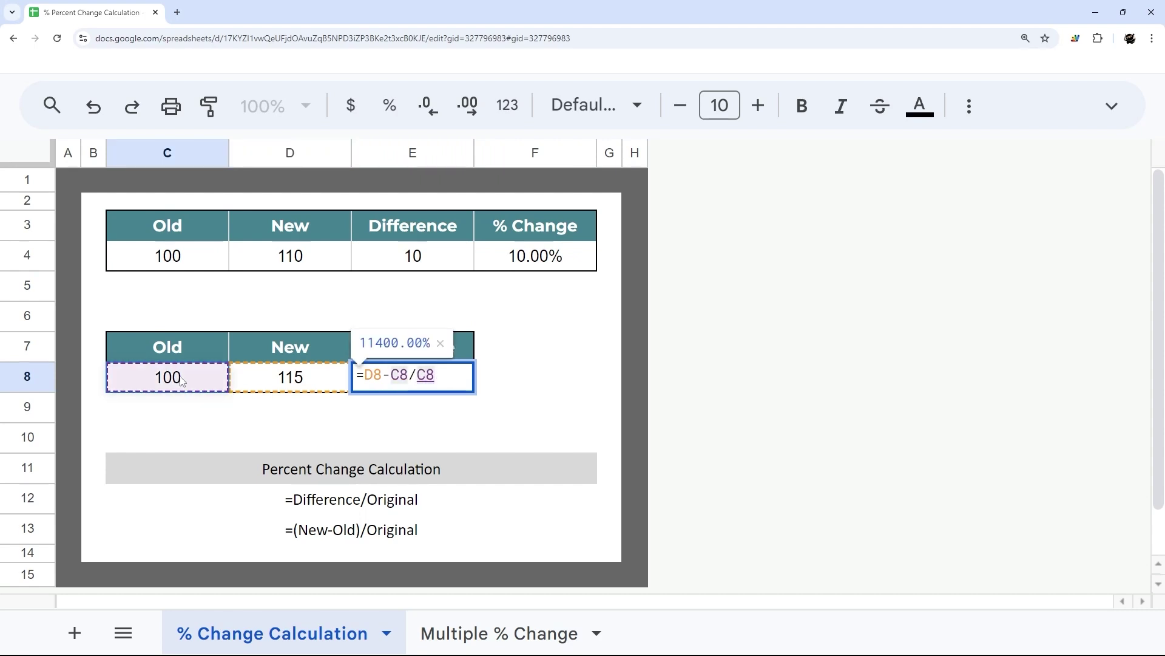
pyautogui.press('Return')
pyautogui.click(429, 388)
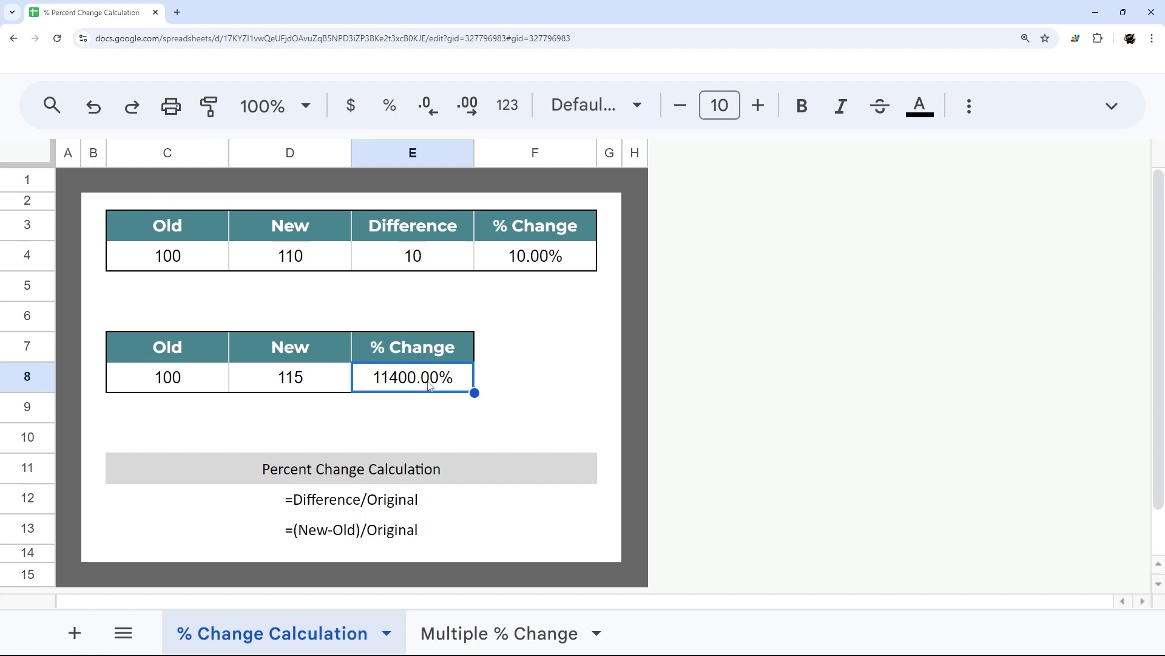
pyautogui.click(507, 106)
pyautogui.click(566, 250)
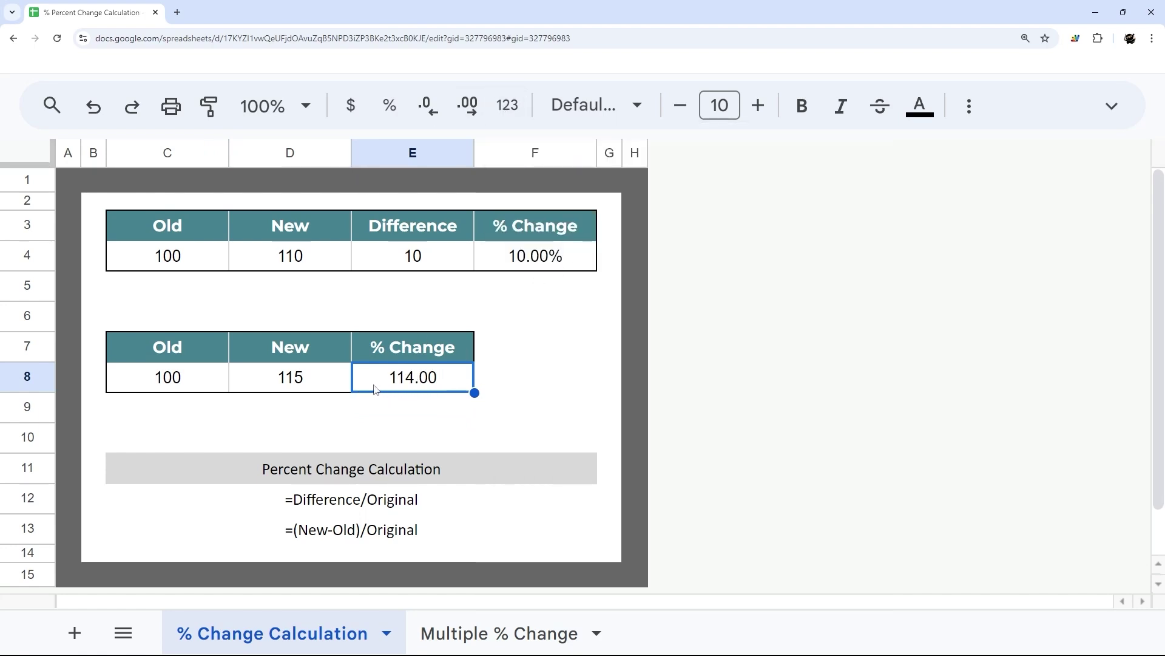
# Step: Correct E8's formula to =(D8-C8)/C8 by adding parentheses
pyautogui.doubleClick(426, 384)
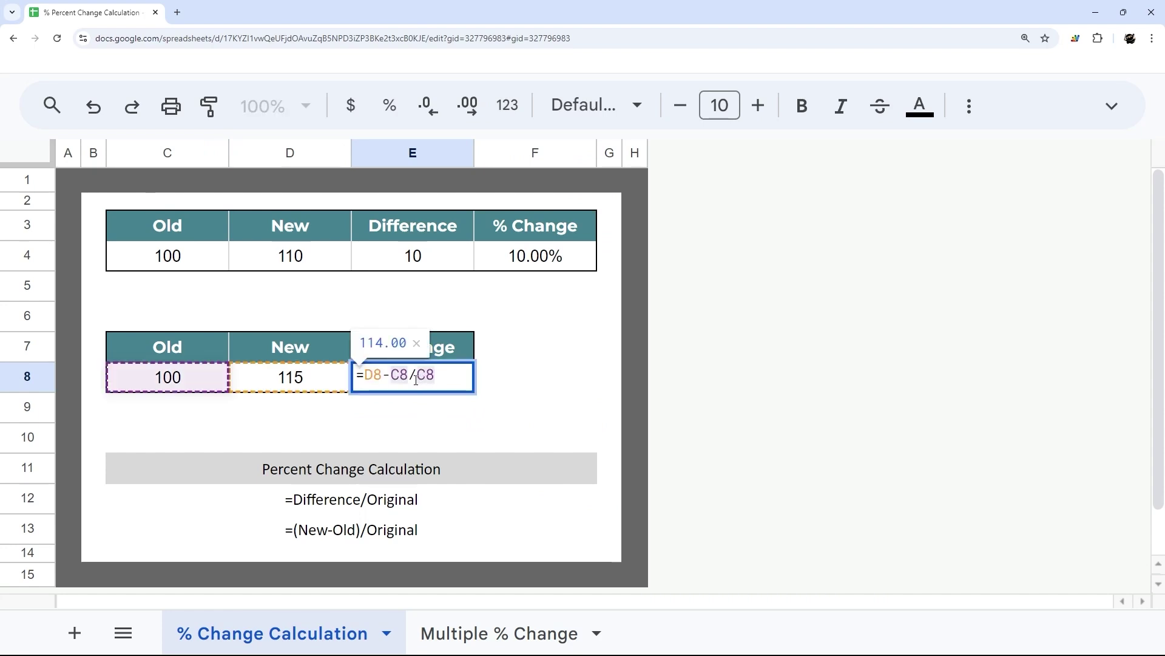
pyautogui.moveTo(389, 374); pyautogui.dragTo(442, 375)
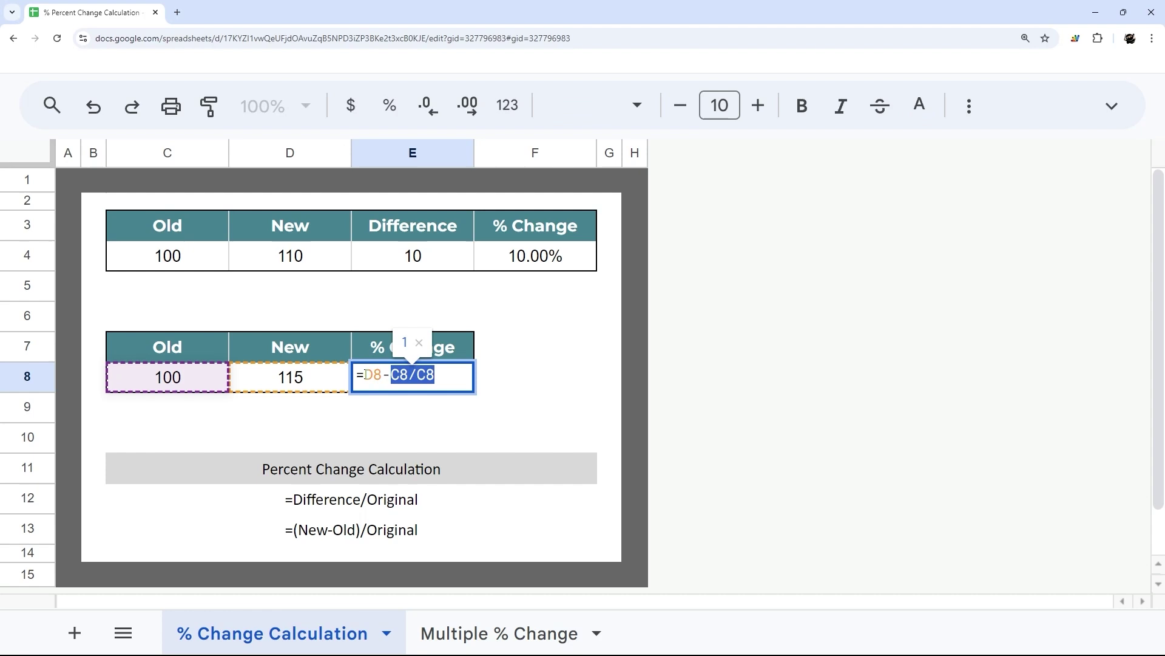
pyautogui.moveTo(364, 374); pyautogui.dragTo(382, 375)
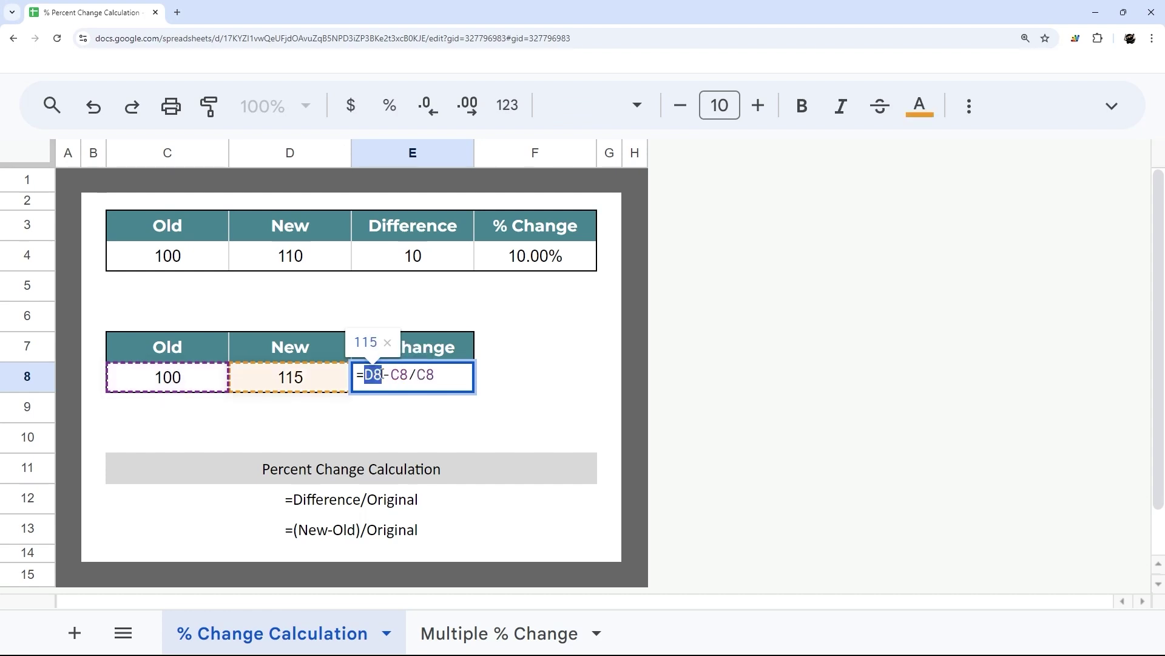
pyautogui.click(407, 374)
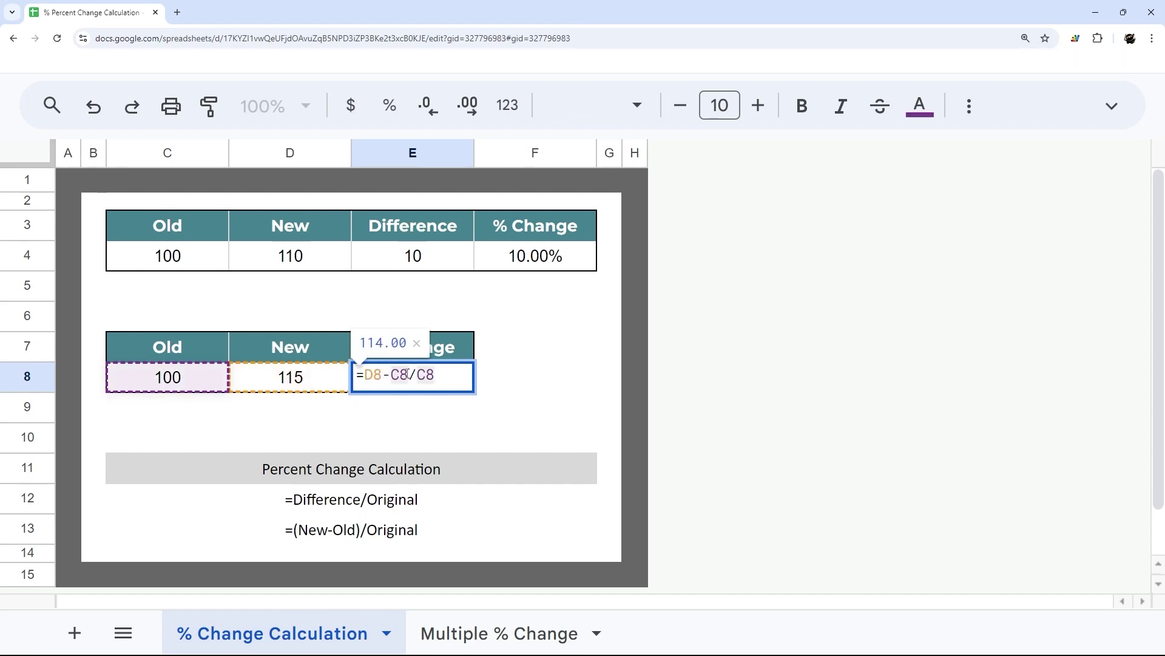
pyautogui.write(')')
pyautogui.click(366, 374)
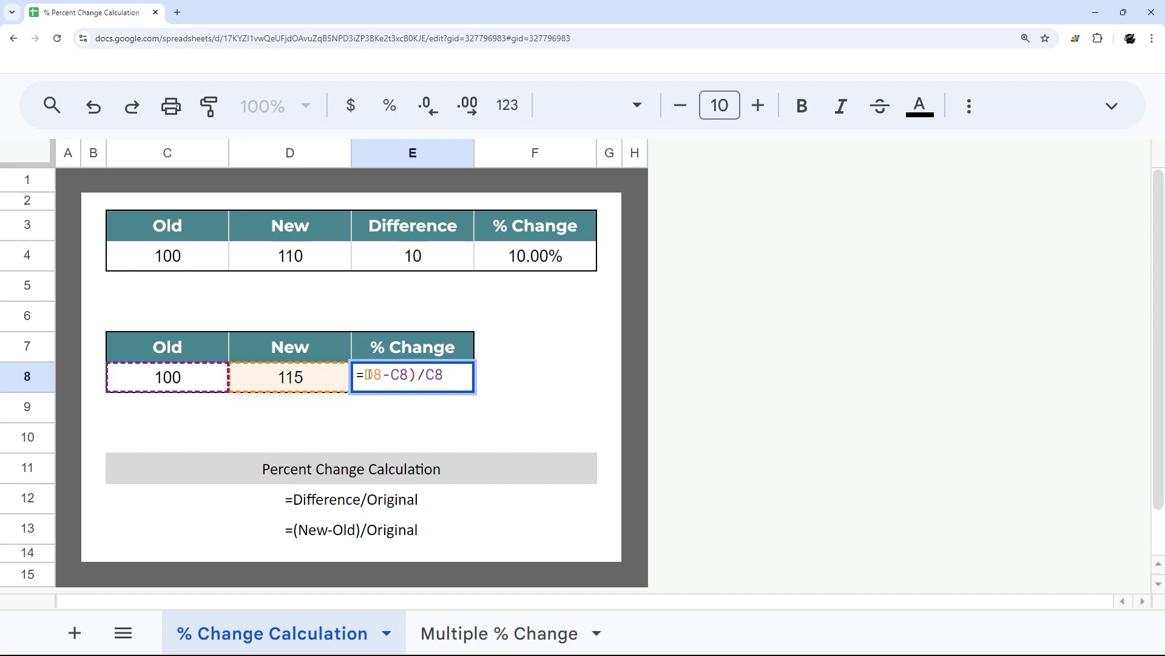
pyautogui.write('(')
pyautogui.moveTo(369, 375); pyautogui.dragTo(430, 375)
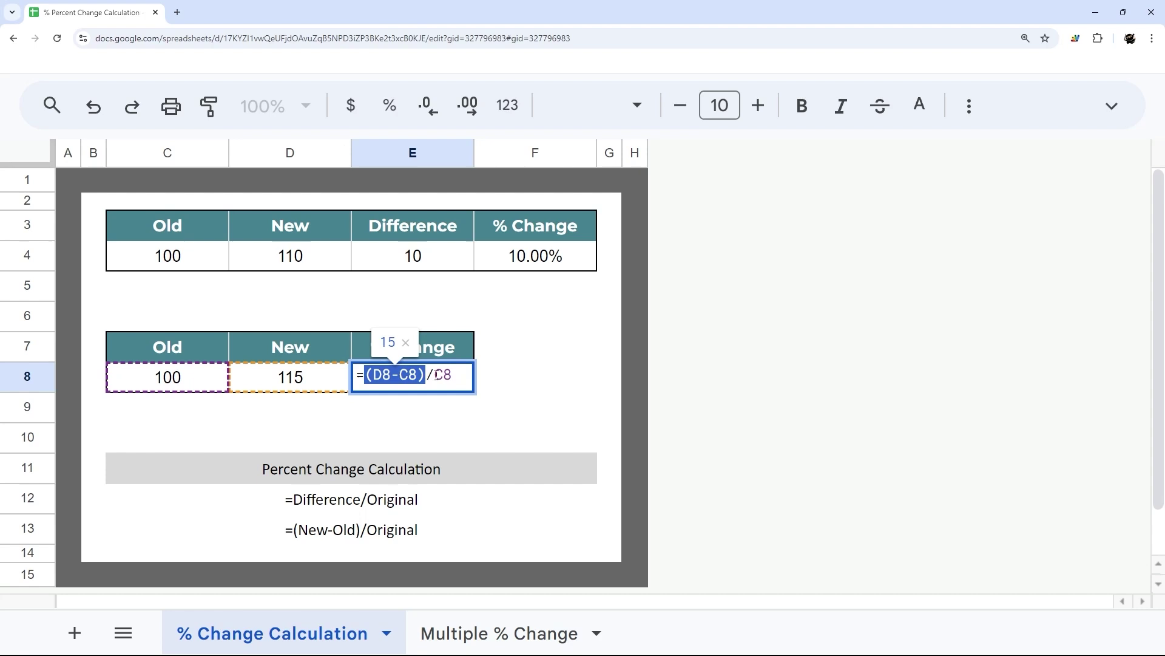
pyautogui.press('Return')
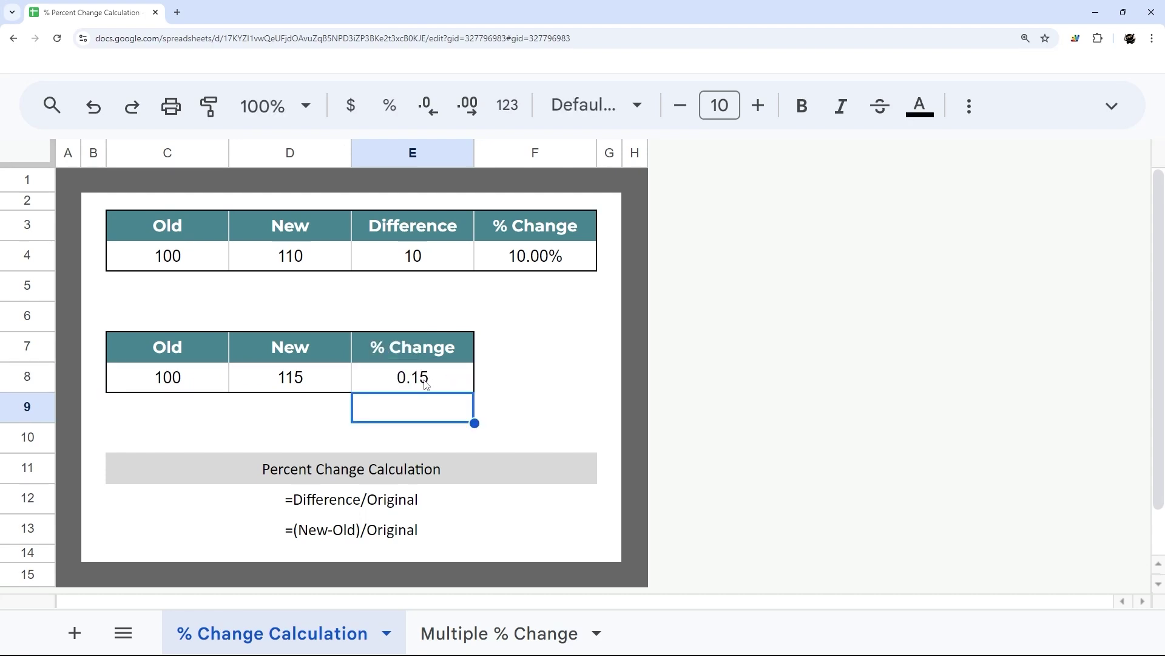
# Step: Format E8 as a percentage showing 15.00% and review its D8 and C8 references
pyautogui.click(459, 378)
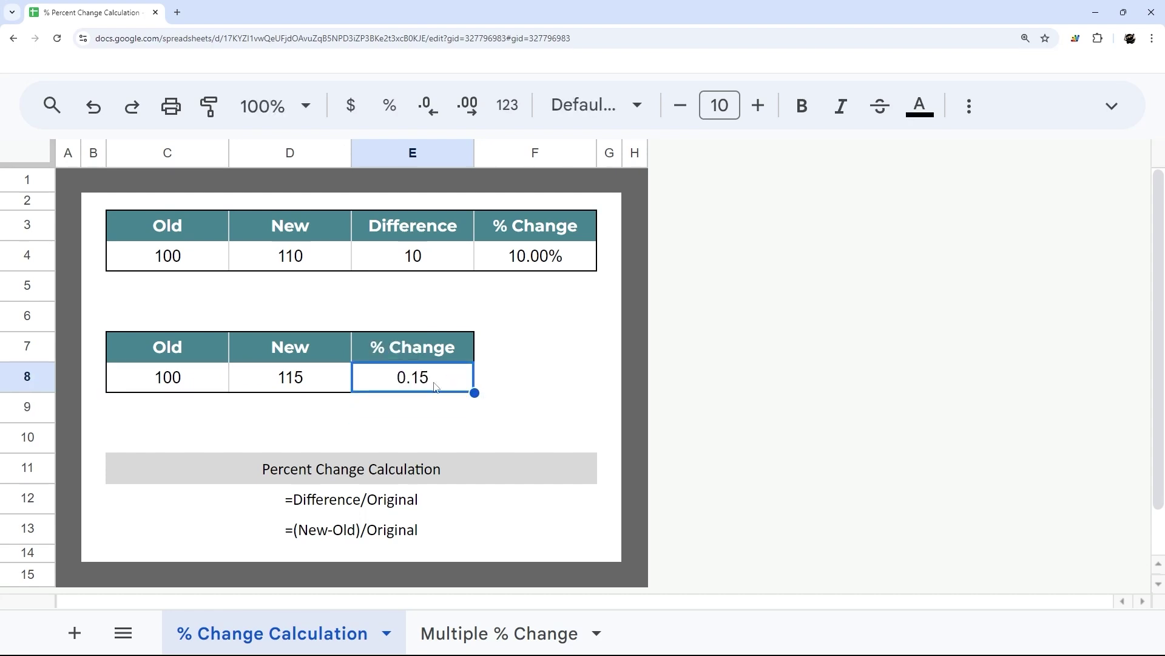
pyautogui.click(389, 107)
pyautogui.doubleClick(423, 386)
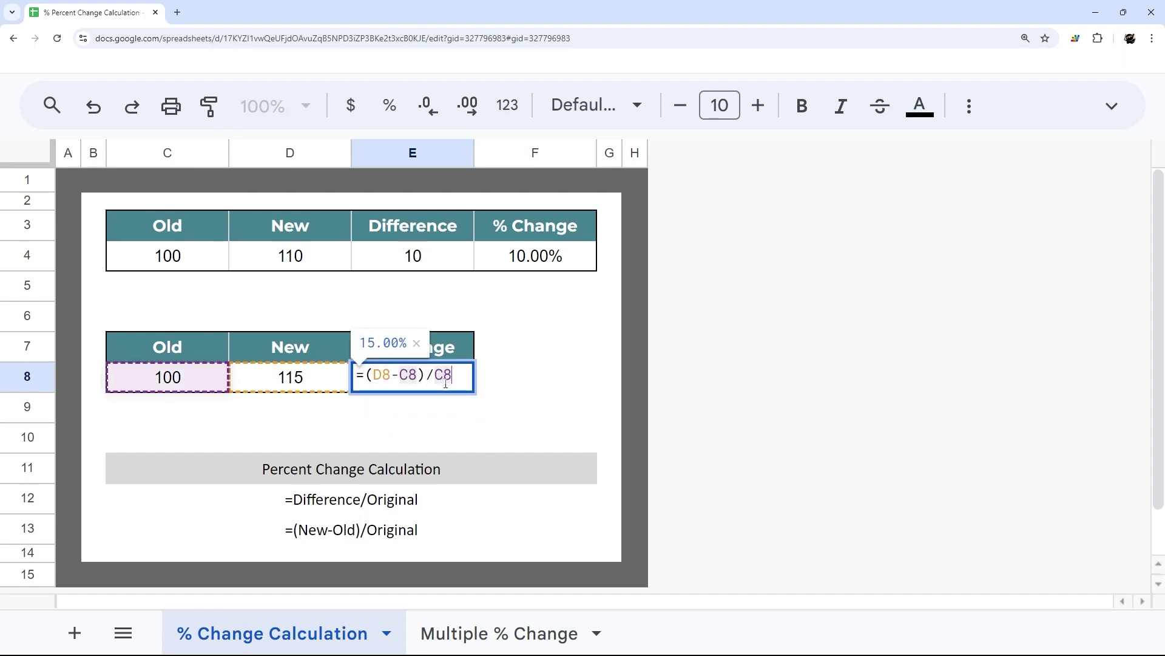
pyautogui.doubleClick(378, 374)
pyautogui.doubleClick(405, 374)
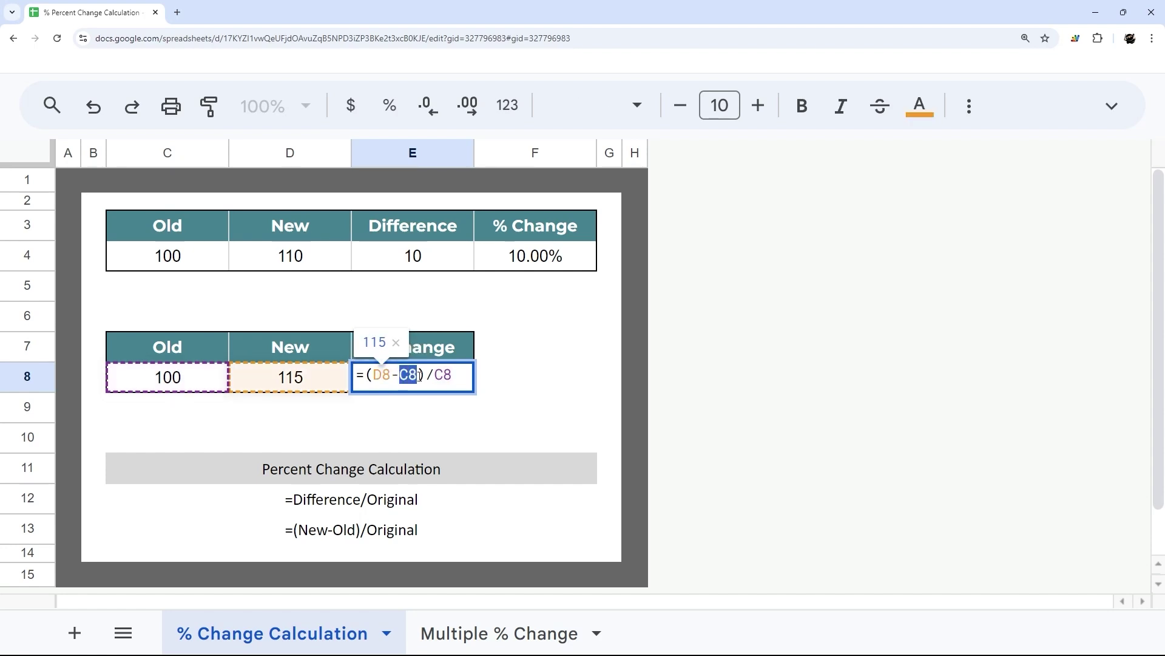
pyautogui.doubleClick(443, 375)
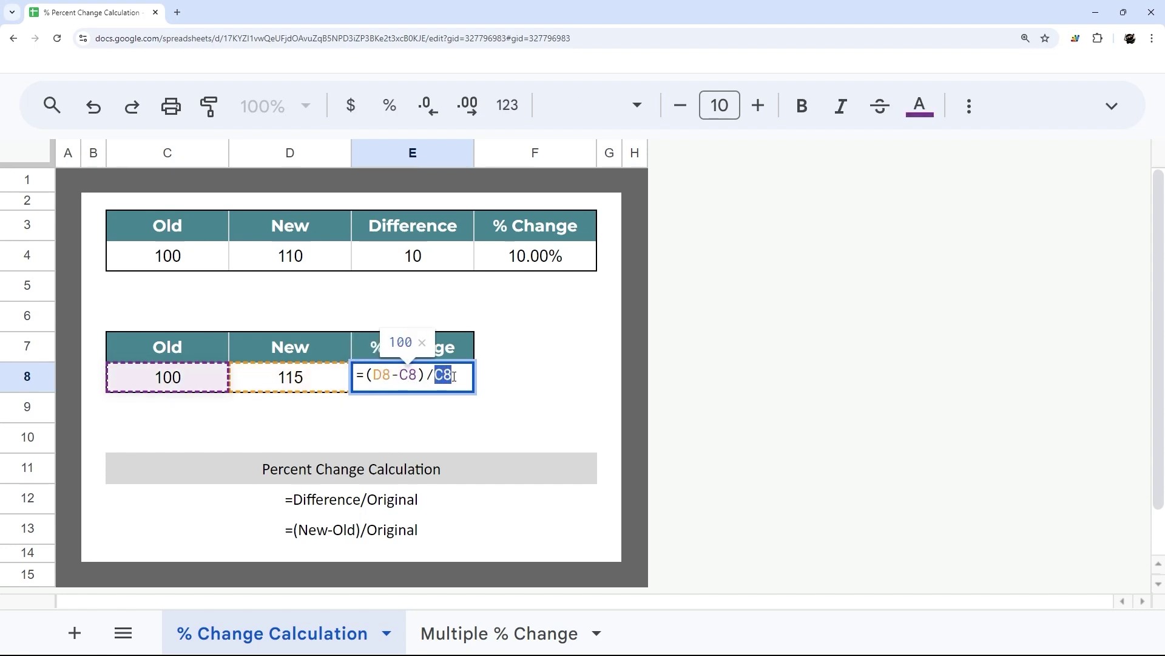
pyautogui.click(503, 409)
# Step: Point out the Difference/Original and (New-Old)/Original notes, then go to Multiple % Change
pyautogui.click(353, 507)
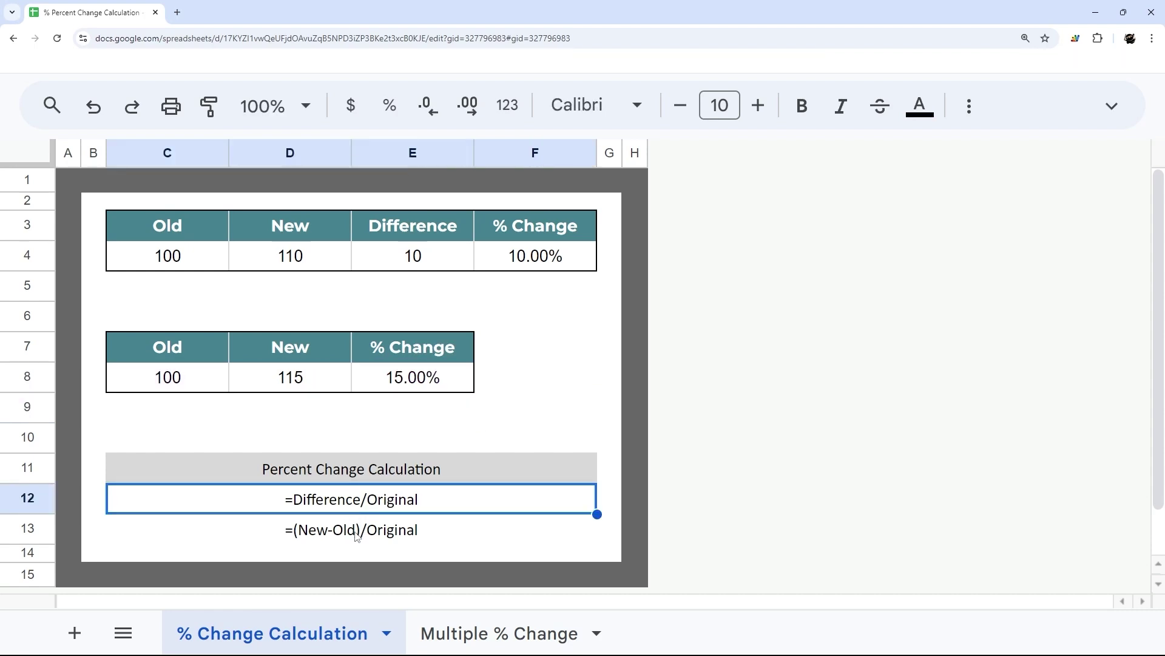
pyautogui.click(356, 534)
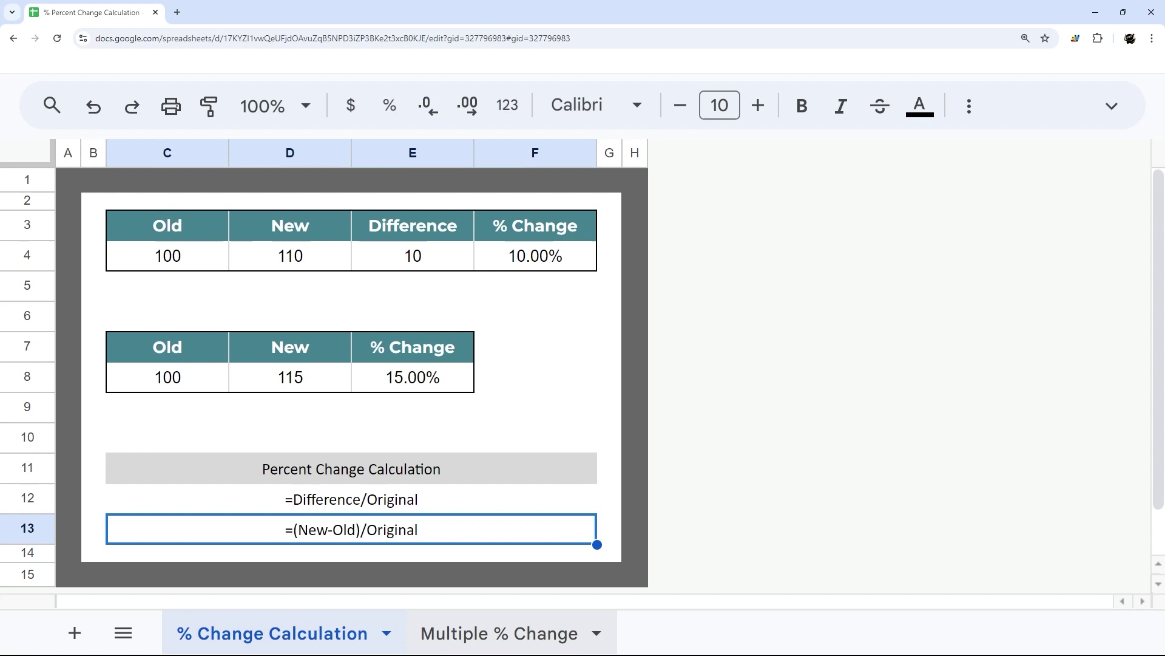
pyautogui.click(459, 645)
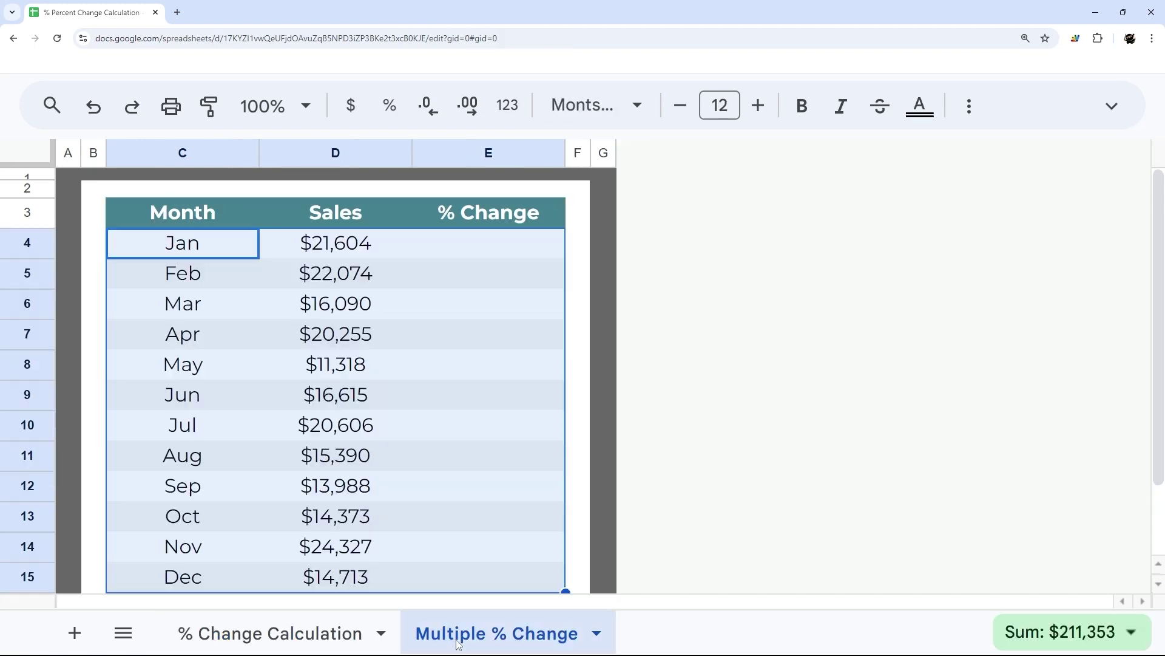
# Step: Review the Jan through Apr rows of the monthly sales table
pyautogui.click(478, 254)
pyautogui.moveTo(213, 243); pyautogui.dragTo(189, 307)
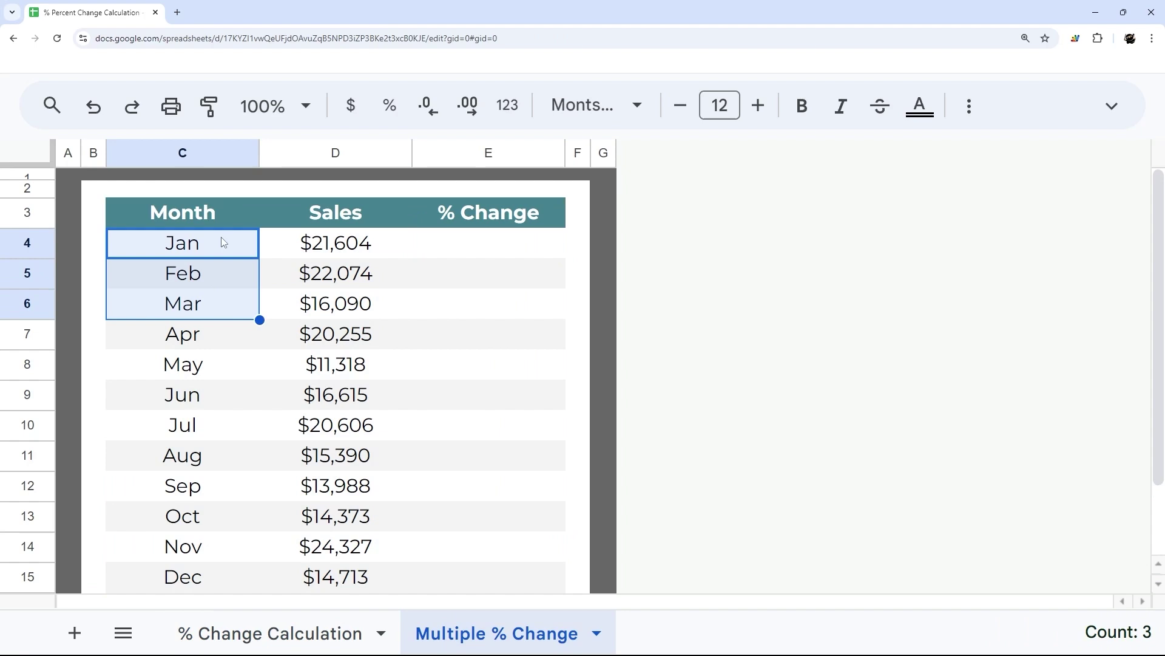
pyautogui.click(206, 243)
pyautogui.click(204, 272)
pyautogui.click(202, 306)
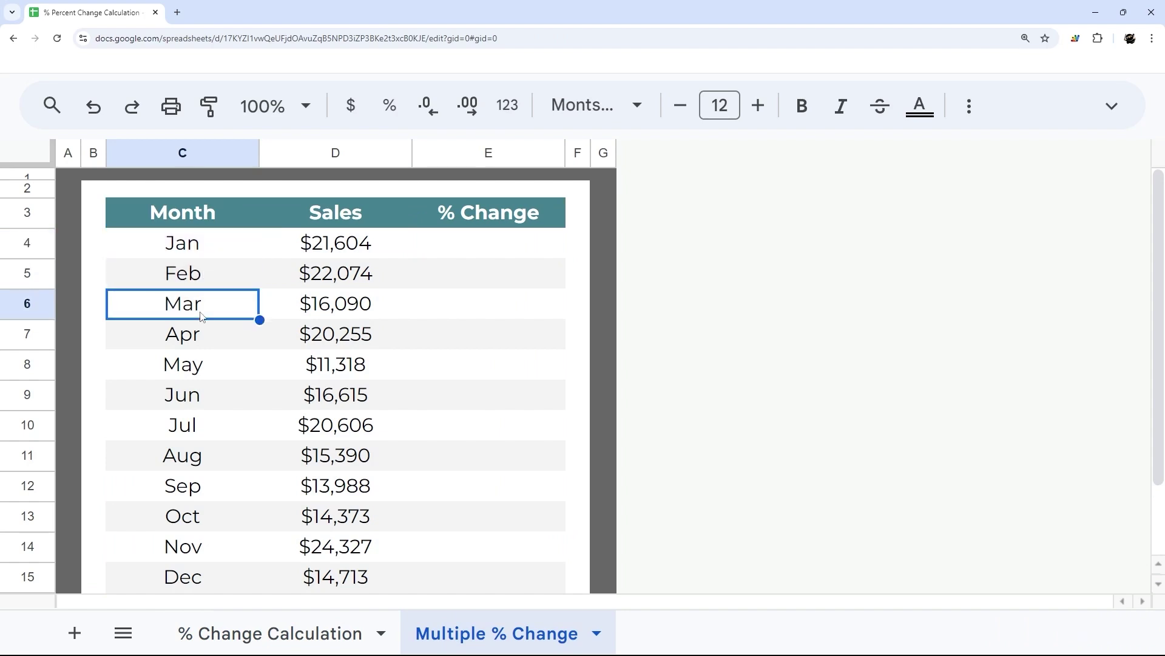
pyautogui.click(196, 351)
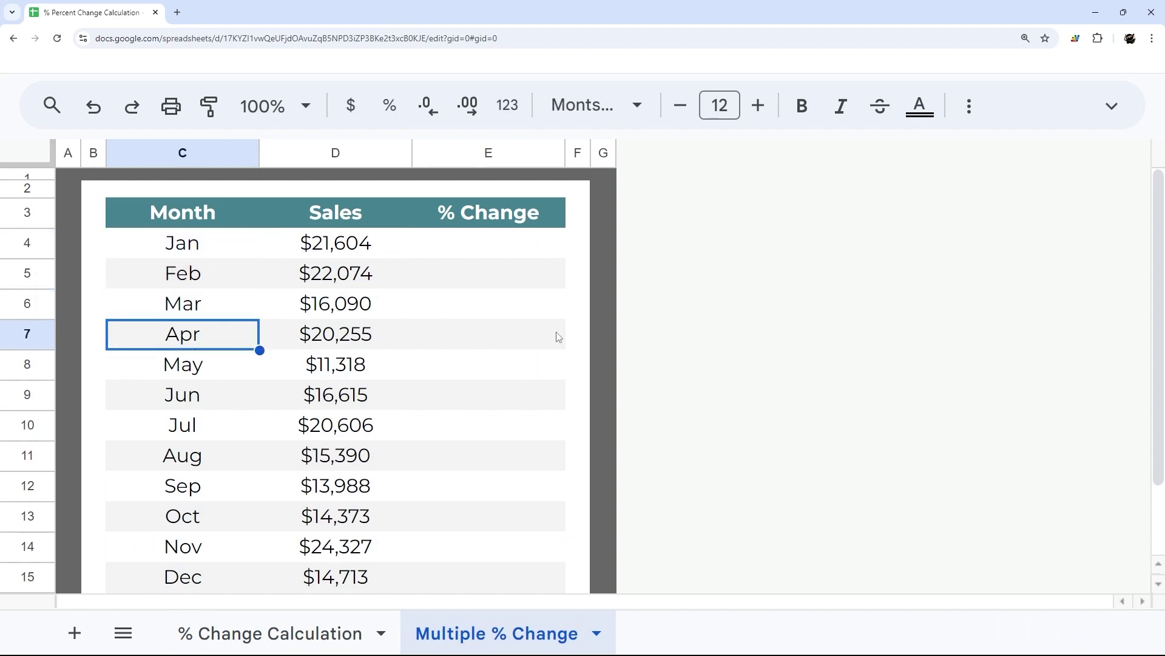
# Step: Enter a dash in Jan's % Change cell E4, since Jan has no prior month
pyautogui.click(496, 255)
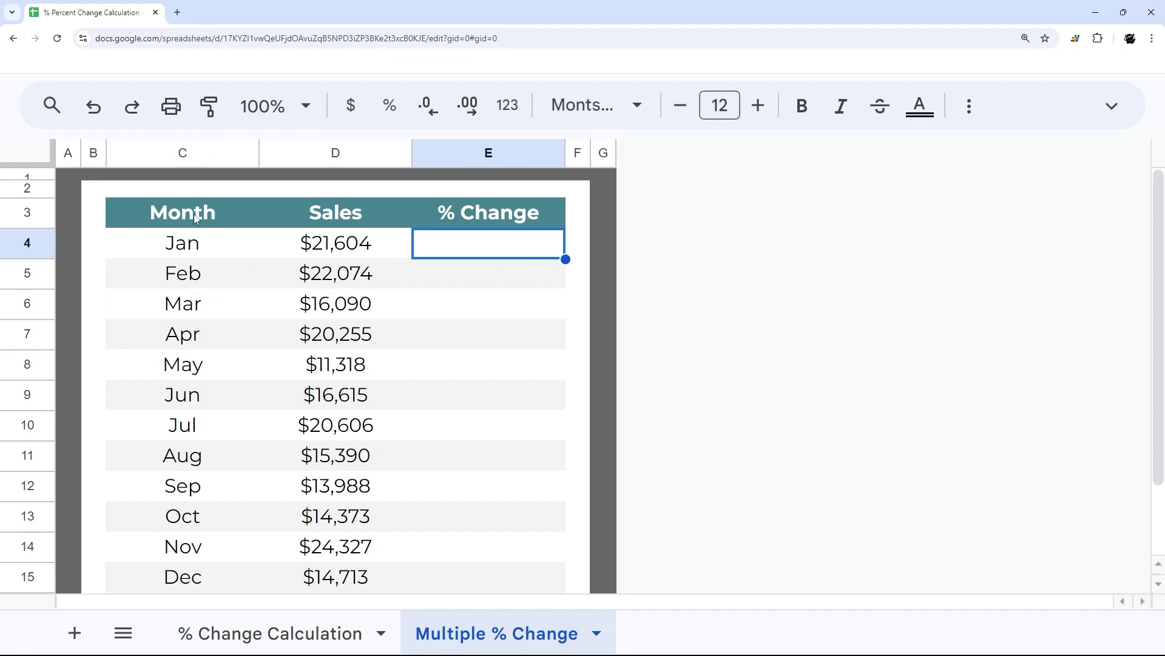
pyautogui.moveTo(194, 214); pyautogui.dragTo(517, 224)
pyautogui.click(504, 249)
pyautogui.write('-')
pyautogui.press('Return')
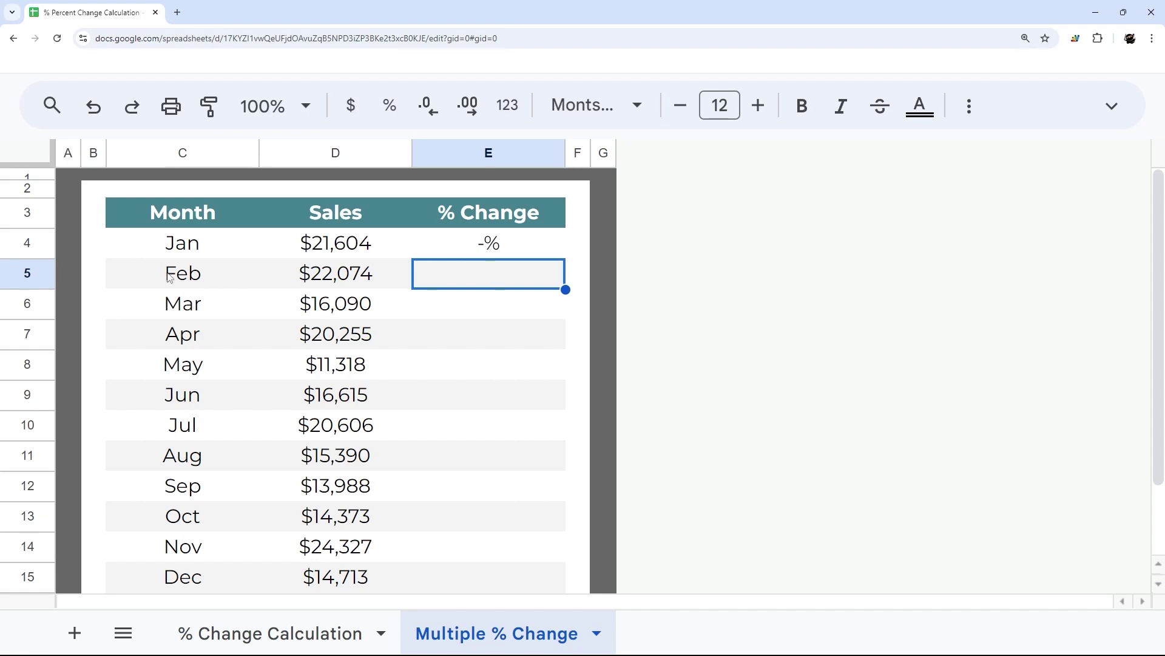
# Step: Start a formula in E5 and accept the suggested percent-change formula
pyautogui.click(334, 277)
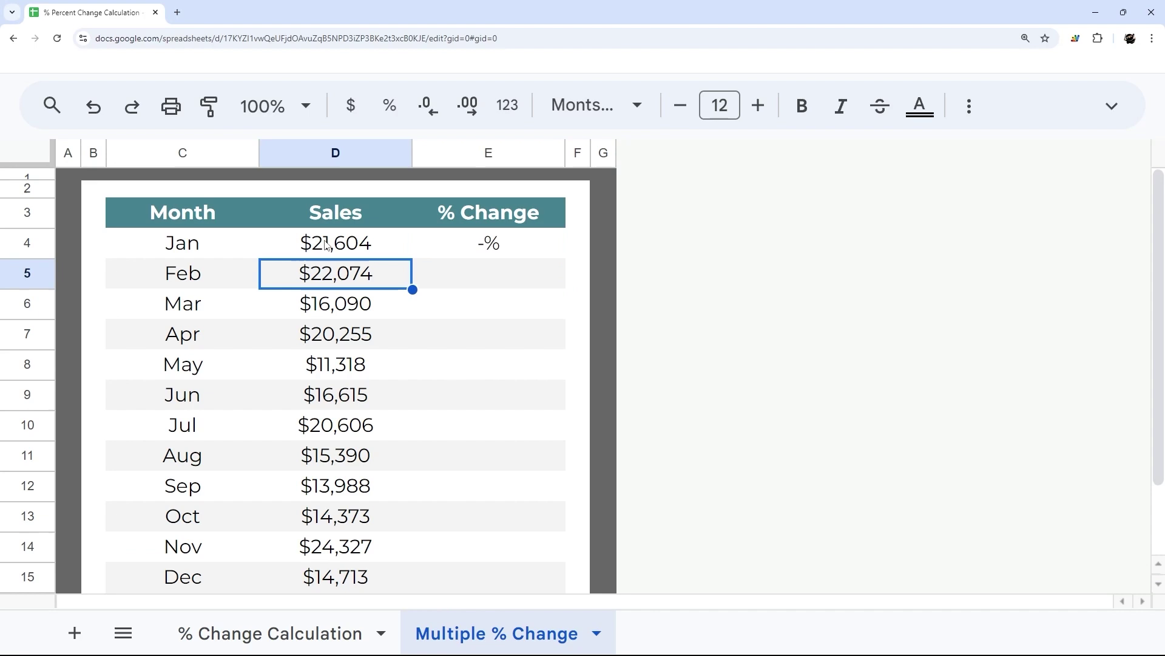
pyautogui.click(329, 246)
pyautogui.click(471, 273)
pyautogui.write('-%')
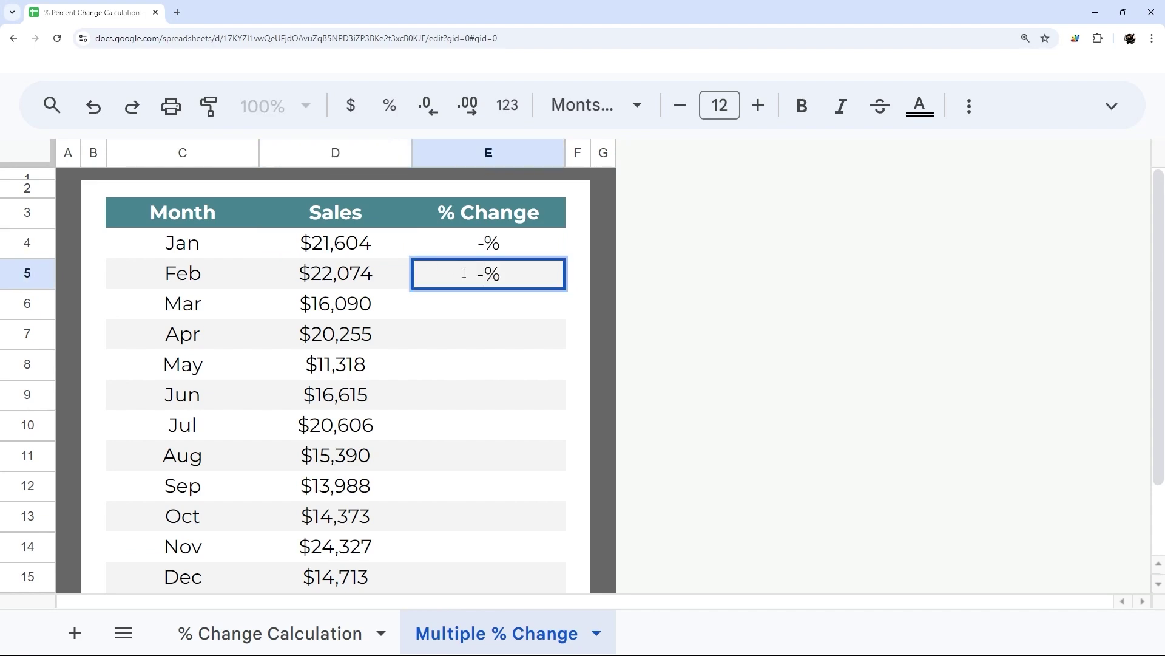
pyautogui.click(353, 279)
pyautogui.click(494, 280)
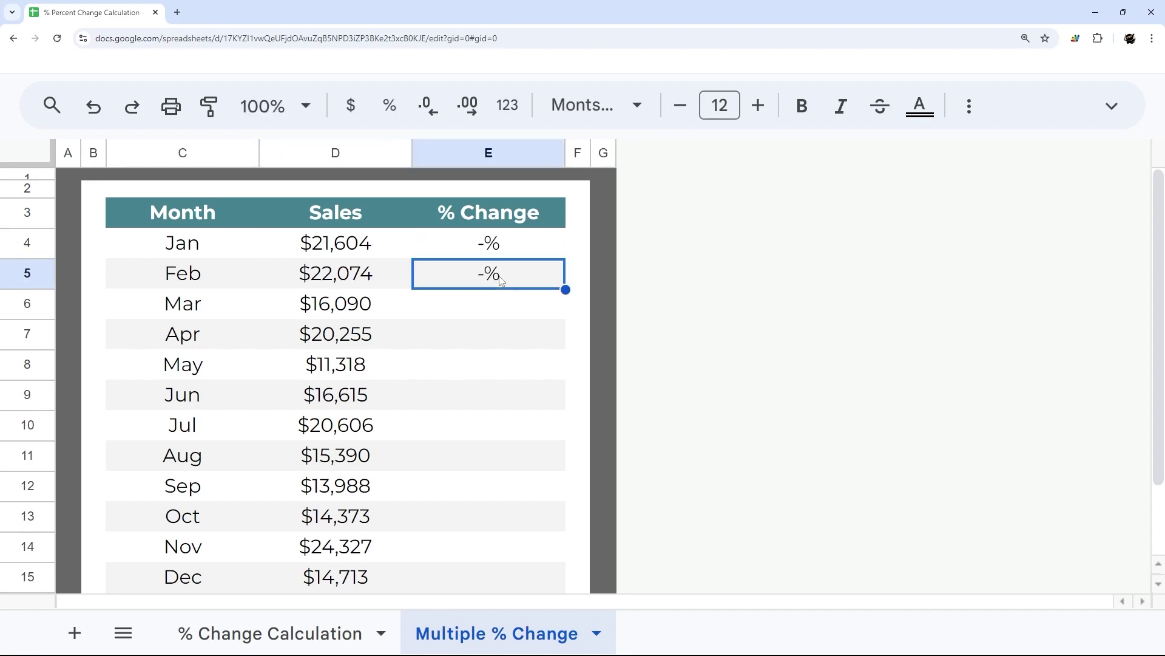
pyautogui.write('=')
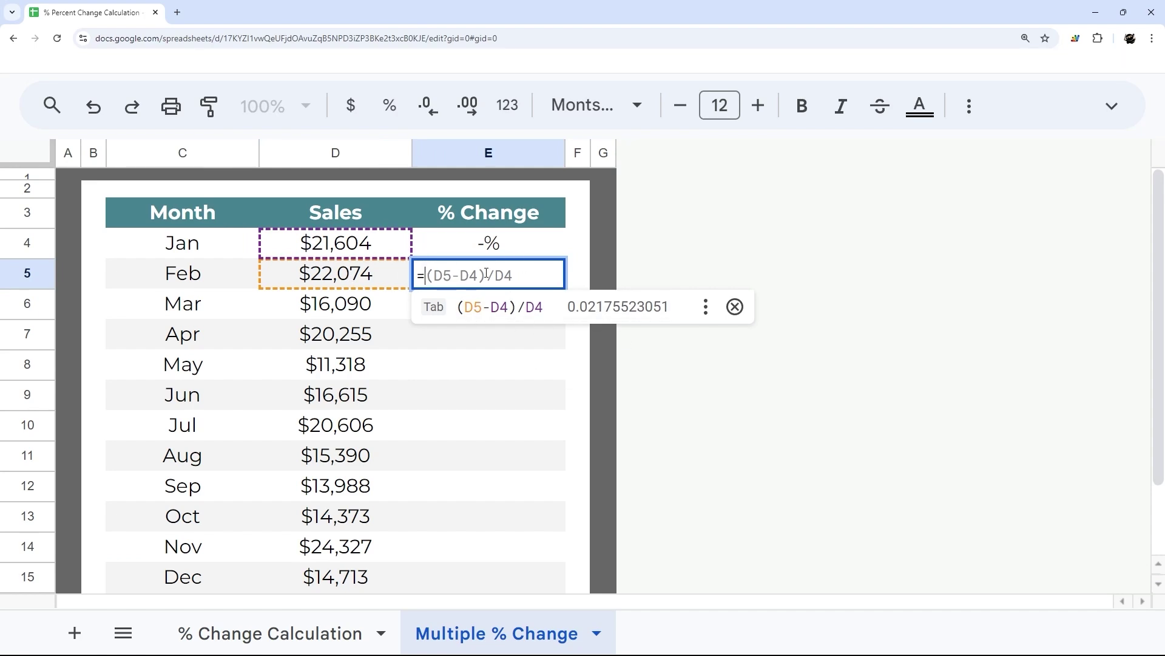
pyautogui.press('Tab')
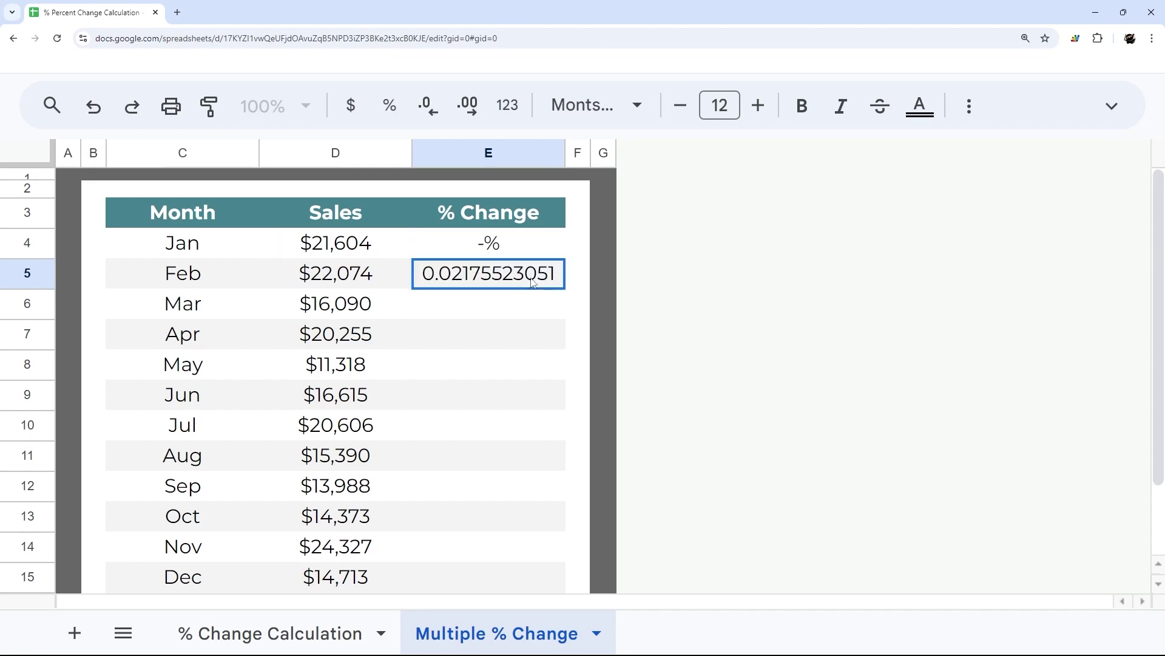
# Step: Rebuild E5's formula as =(D5-D4)/D4, giving 0.02175523051
pyautogui.doubleClick(511, 282)
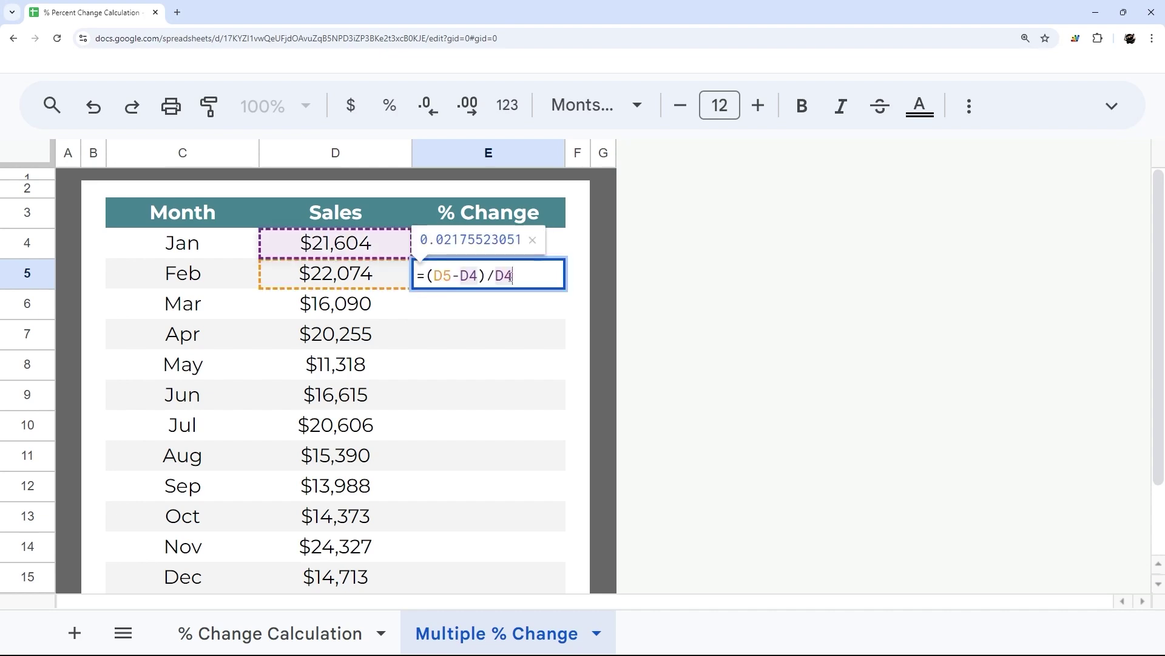
pyautogui.moveTo(427, 275); pyautogui.dragTo(566, 285)
pyautogui.press('BackSpace')
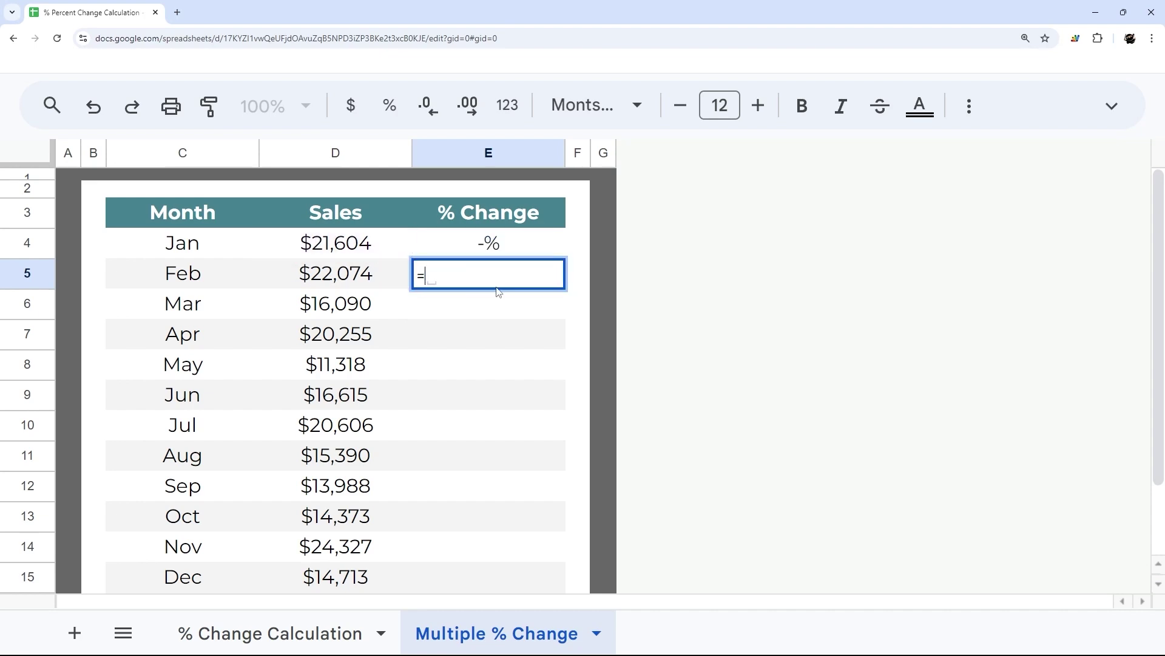
pyautogui.click(355, 280)
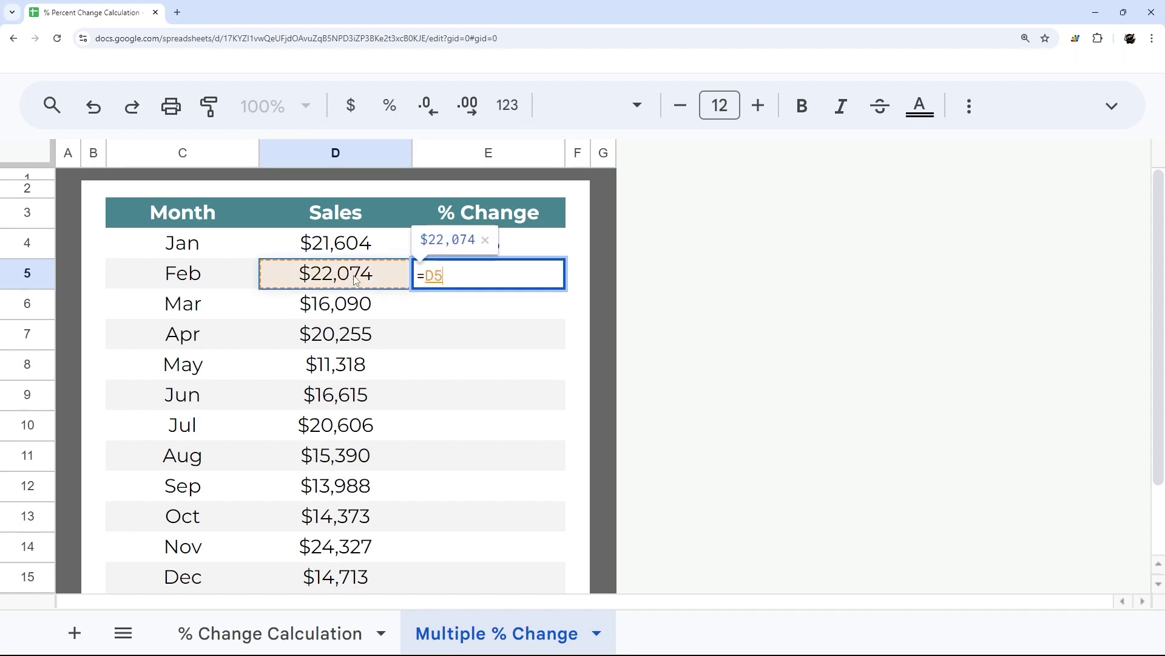
pyautogui.click(339, 249)
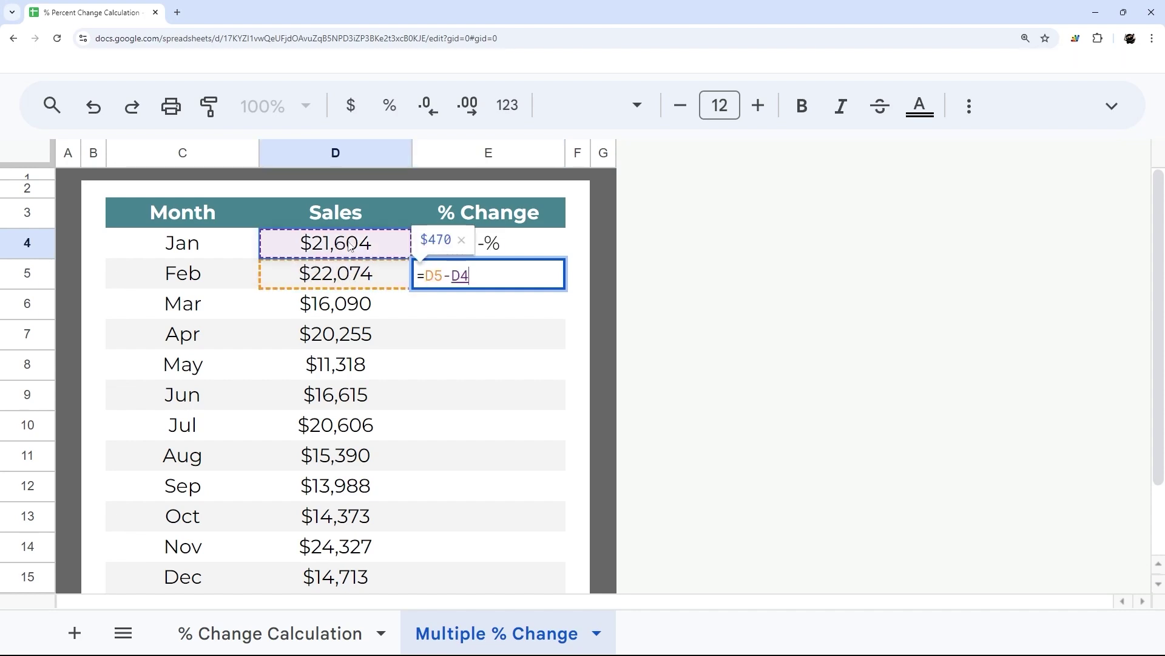
pyautogui.click(428, 275)
pyautogui.write('(')
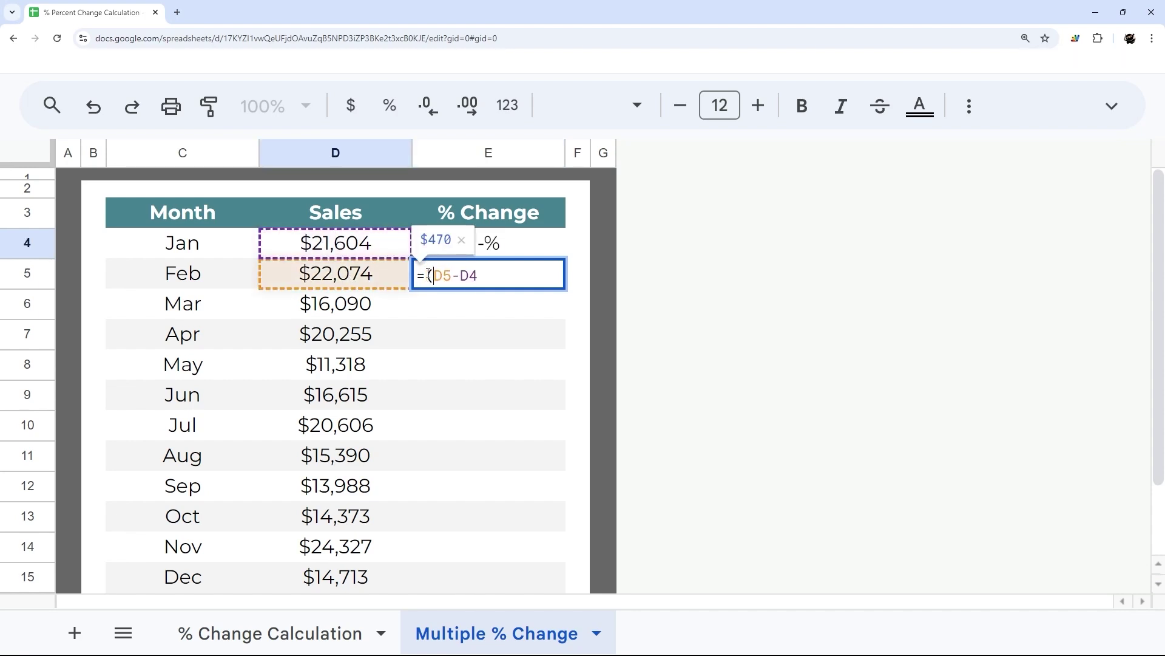
pyautogui.press('End')
pyautogui.write(')/')
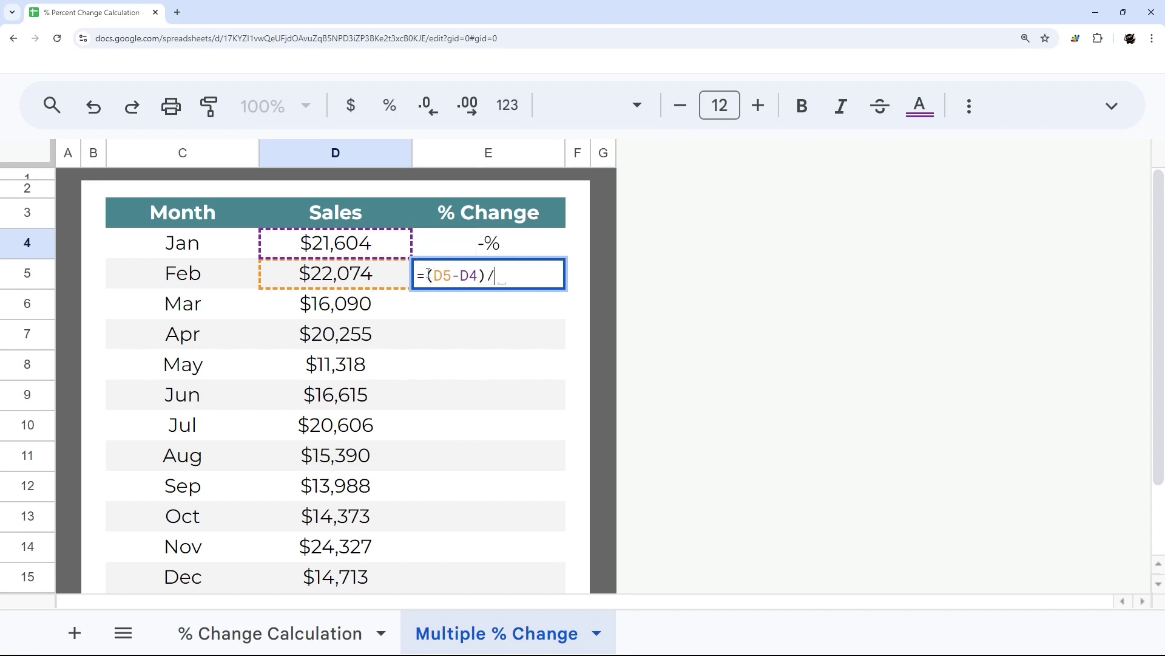
pyautogui.click(358, 246)
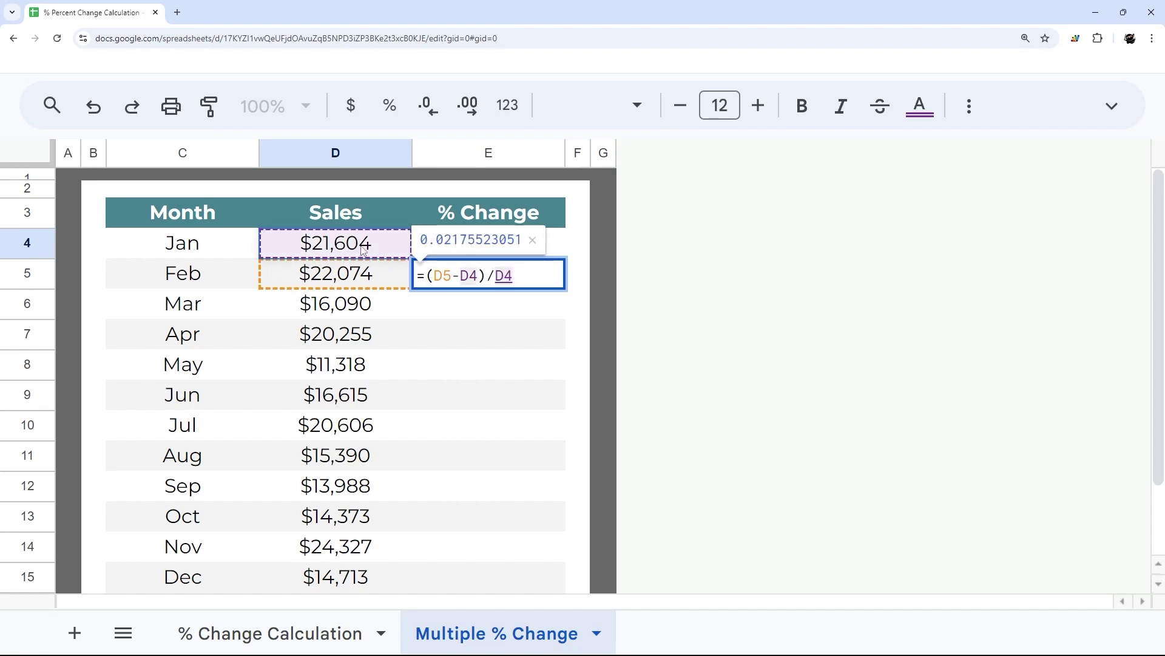
pyautogui.press('Return')
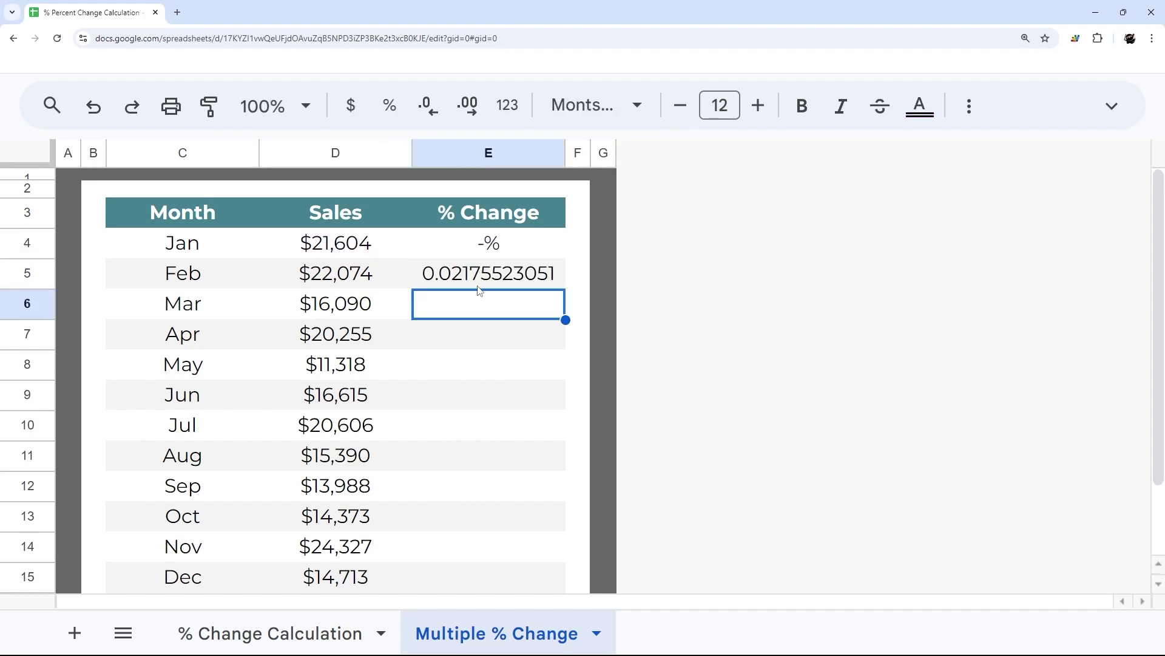
# Step: Copy E5's formula into E6 and check that it uses (D6-D5)/D5
pyautogui.click(509, 280)
pyautogui.moveTo(566, 289); pyautogui.dragTo(495, 307)
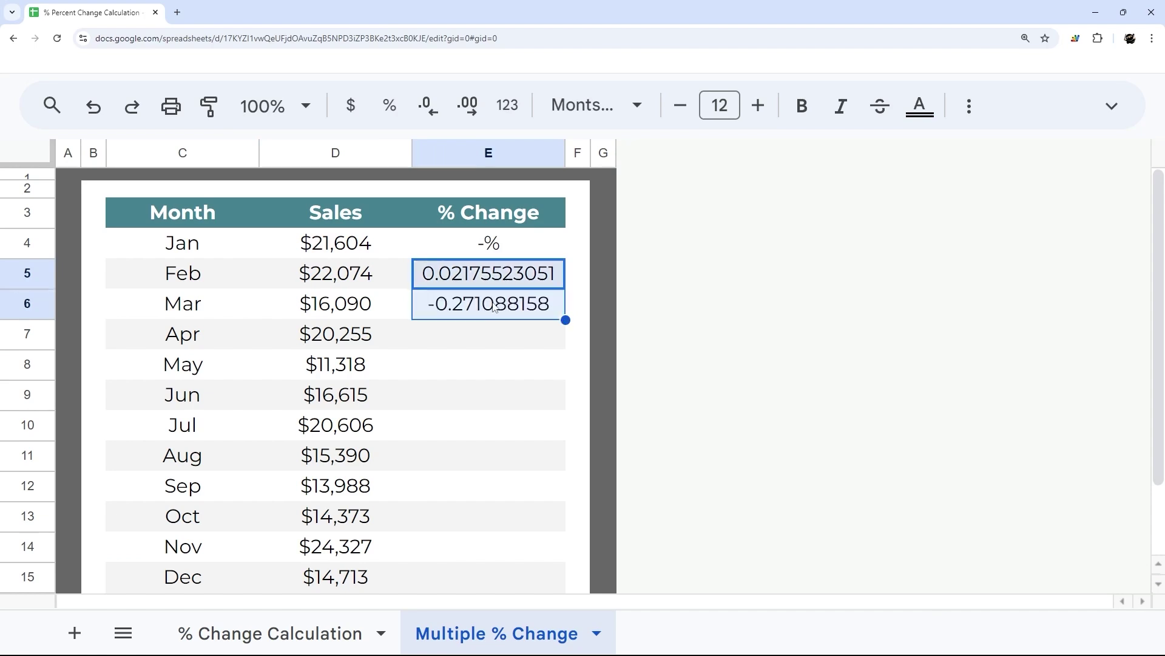
pyautogui.click(493, 306)
pyautogui.doubleClick(464, 306)
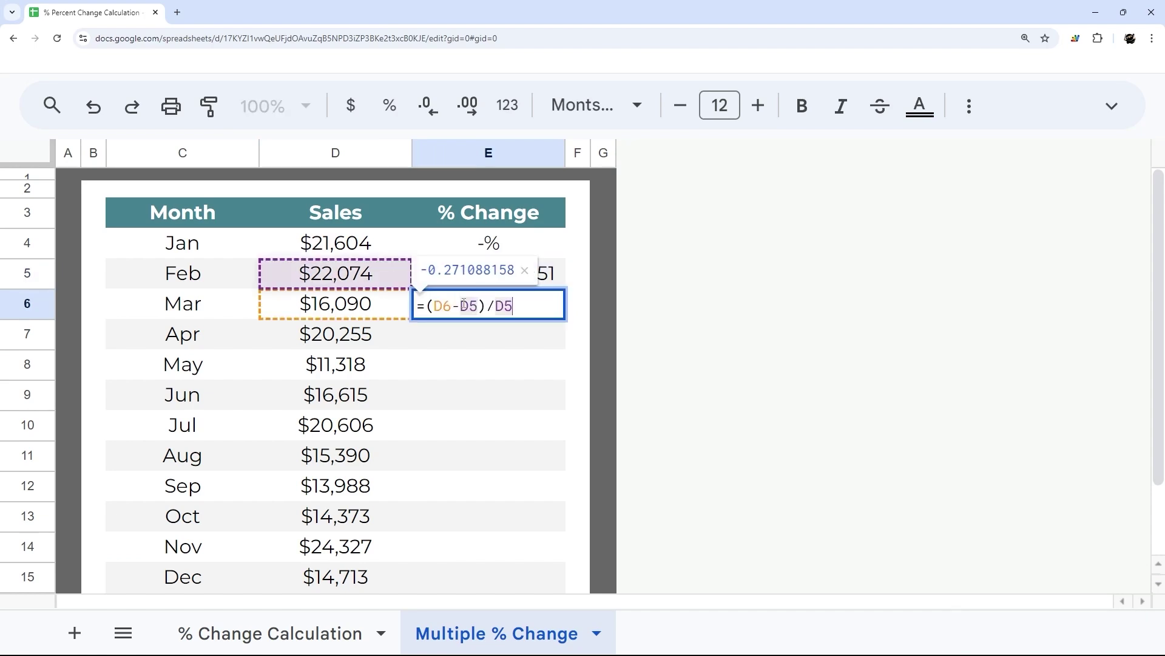
pyautogui.moveTo(428, 303); pyautogui.dragTo(487, 306)
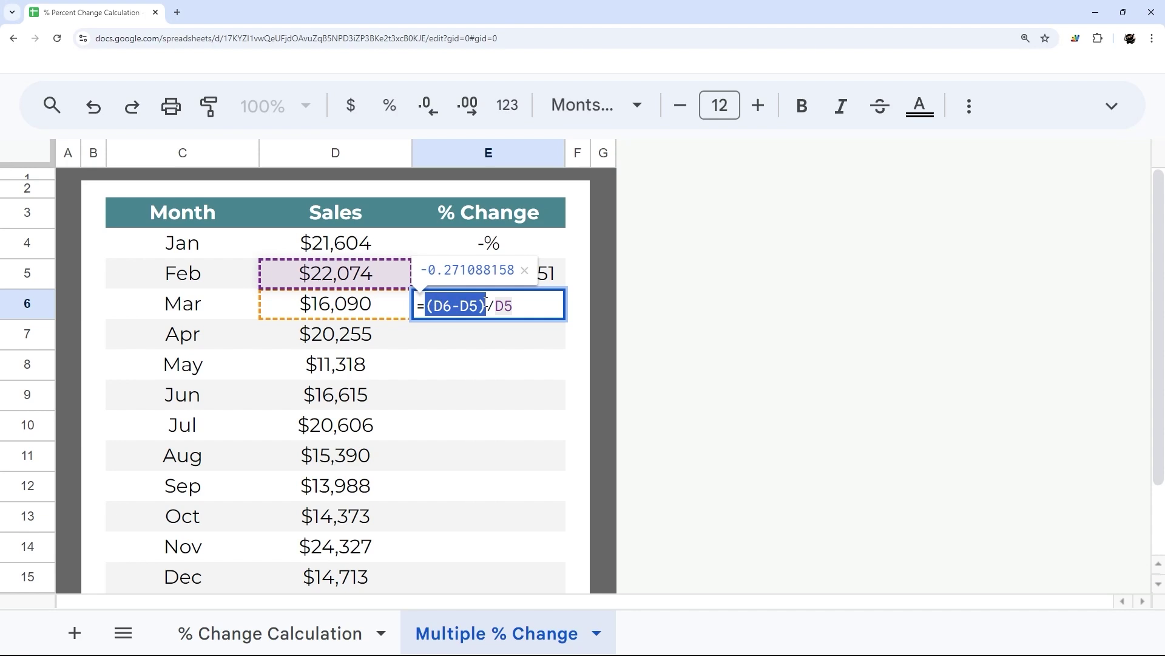
pyautogui.click(521, 306)
pyautogui.press('Return')
# Step: Fill the formula down to E15 and format the column as percentages, 2.18% to -39.52%
pyautogui.click(549, 311)
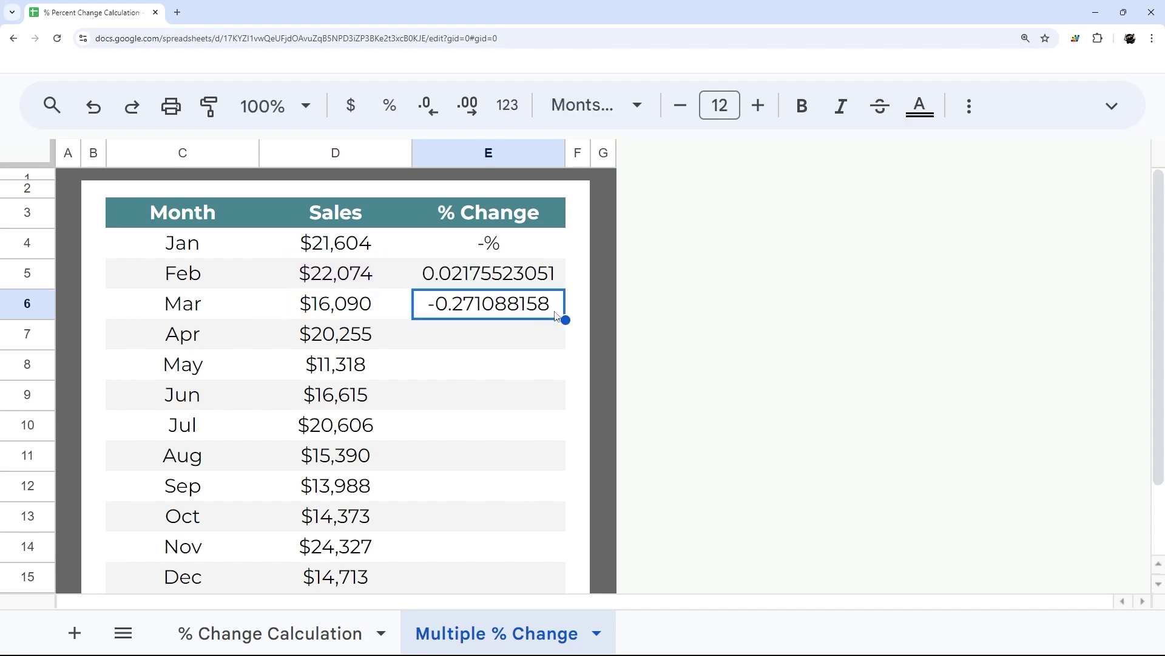
pyautogui.moveTo(565, 318); pyautogui.dragTo(509, 273)
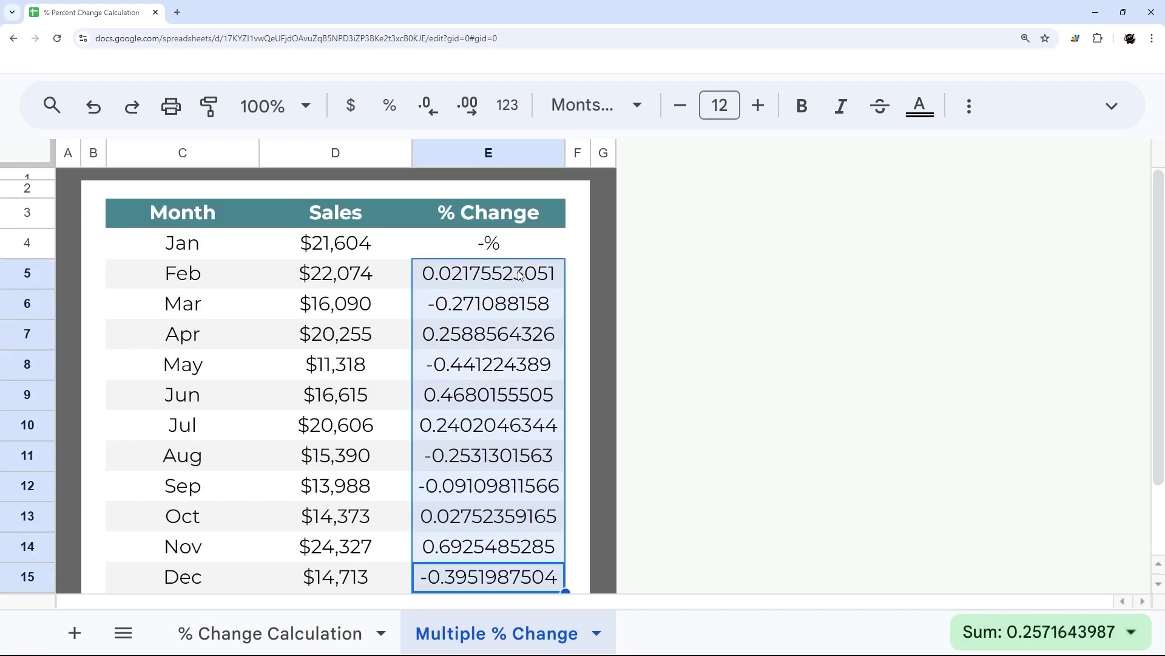
pyautogui.click(390, 107)
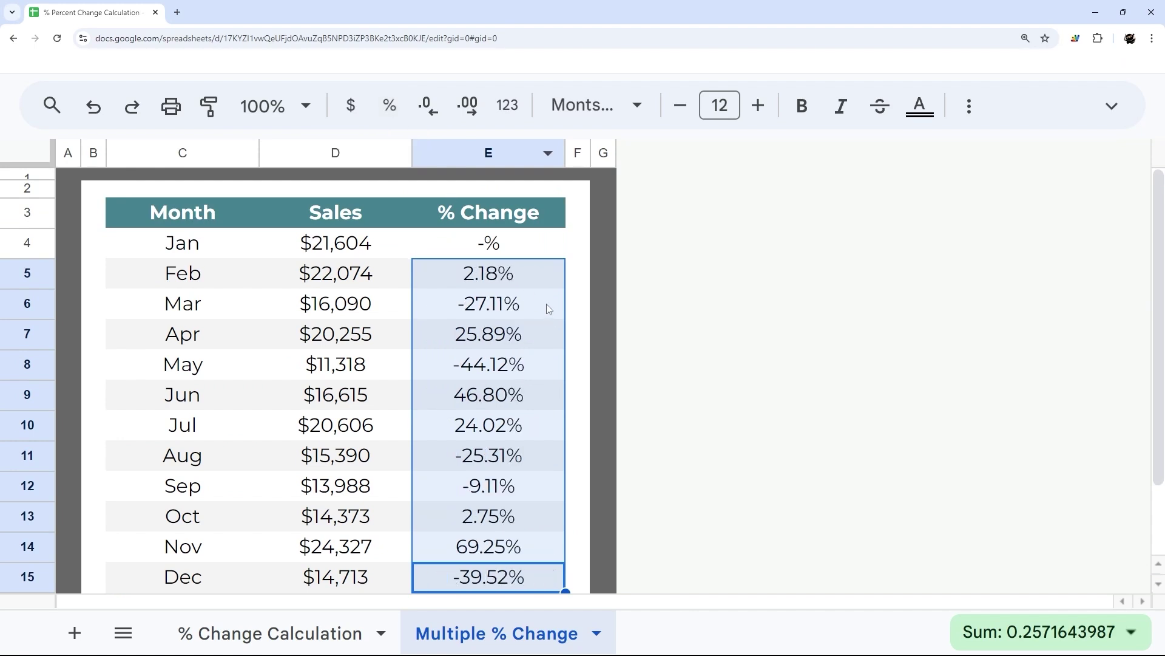
pyautogui.click(475, 285)
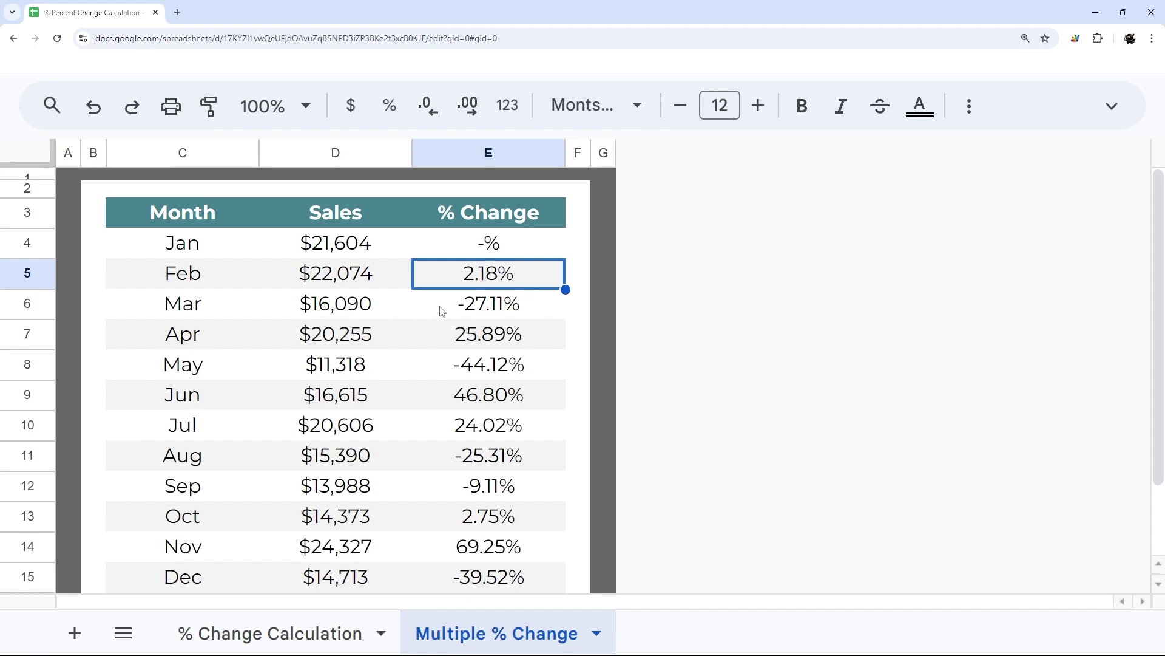
pyautogui.click(476, 308)
pyautogui.moveTo(193, 310); pyautogui.dragTo(346, 308)
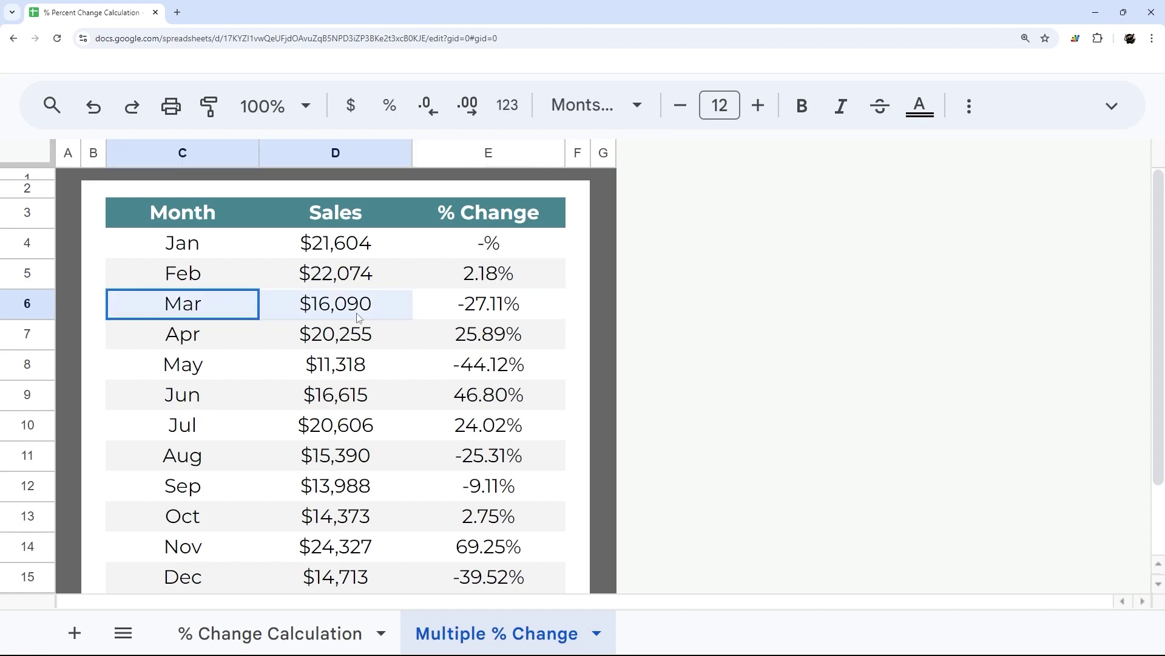
pyautogui.scroll(-3, 505, 333)
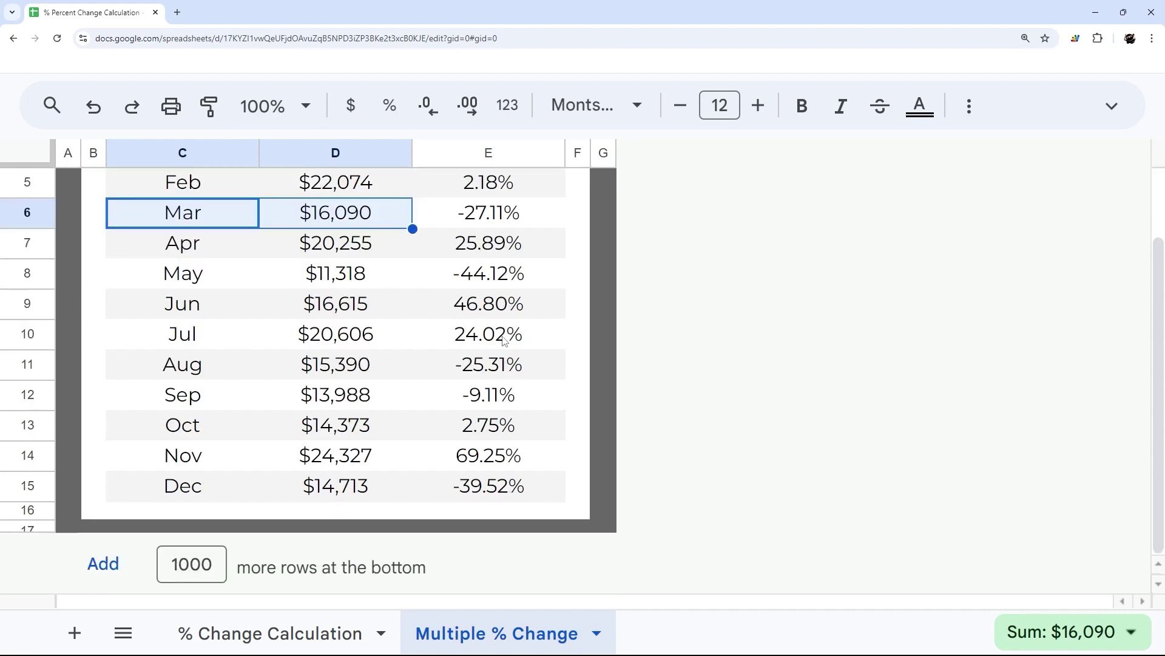
pyautogui.scroll(3, 510, 367)
pyautogui.click(602, 334)
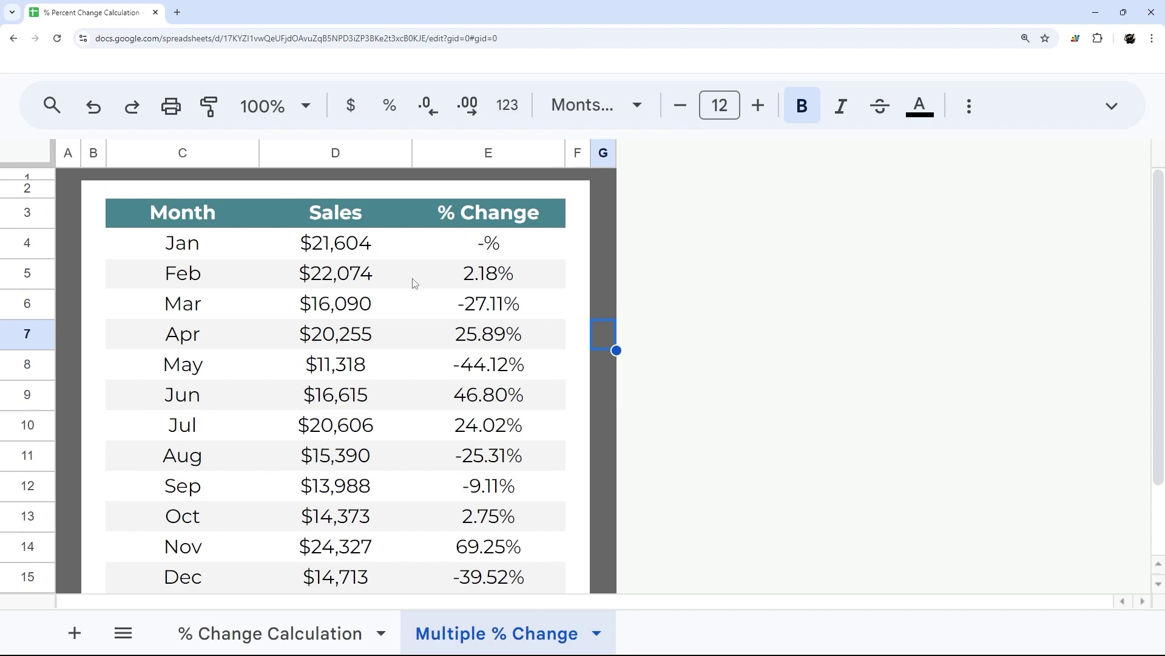
pyautogui.moveTo(501, 251); pyautogui.dragTo(476, 544)
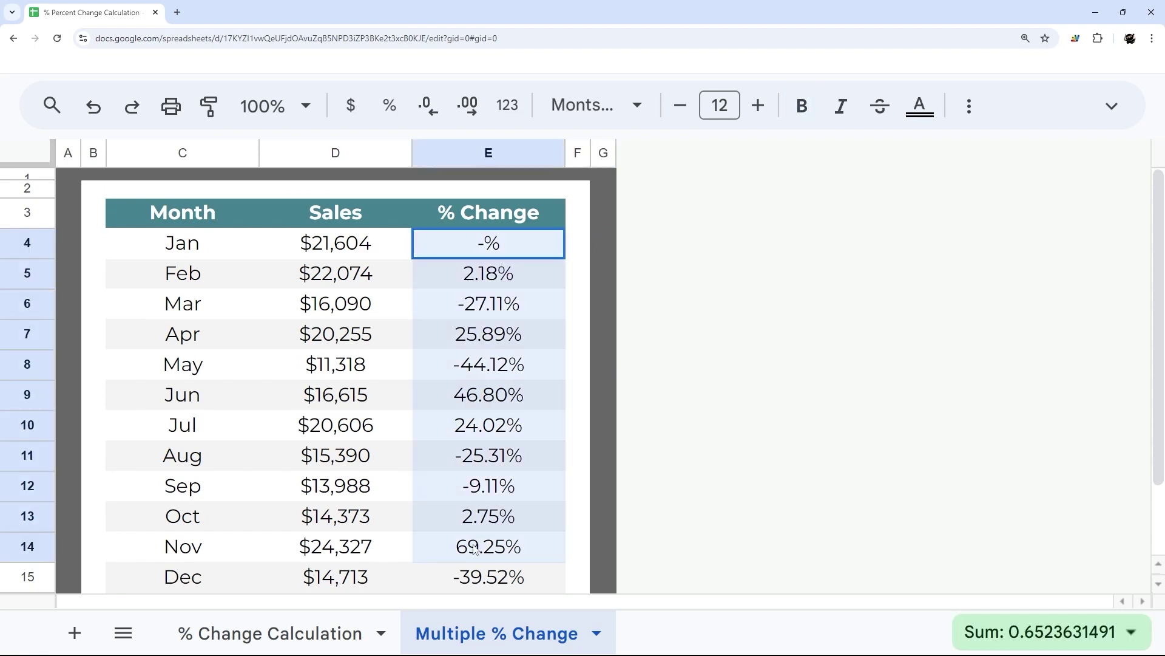